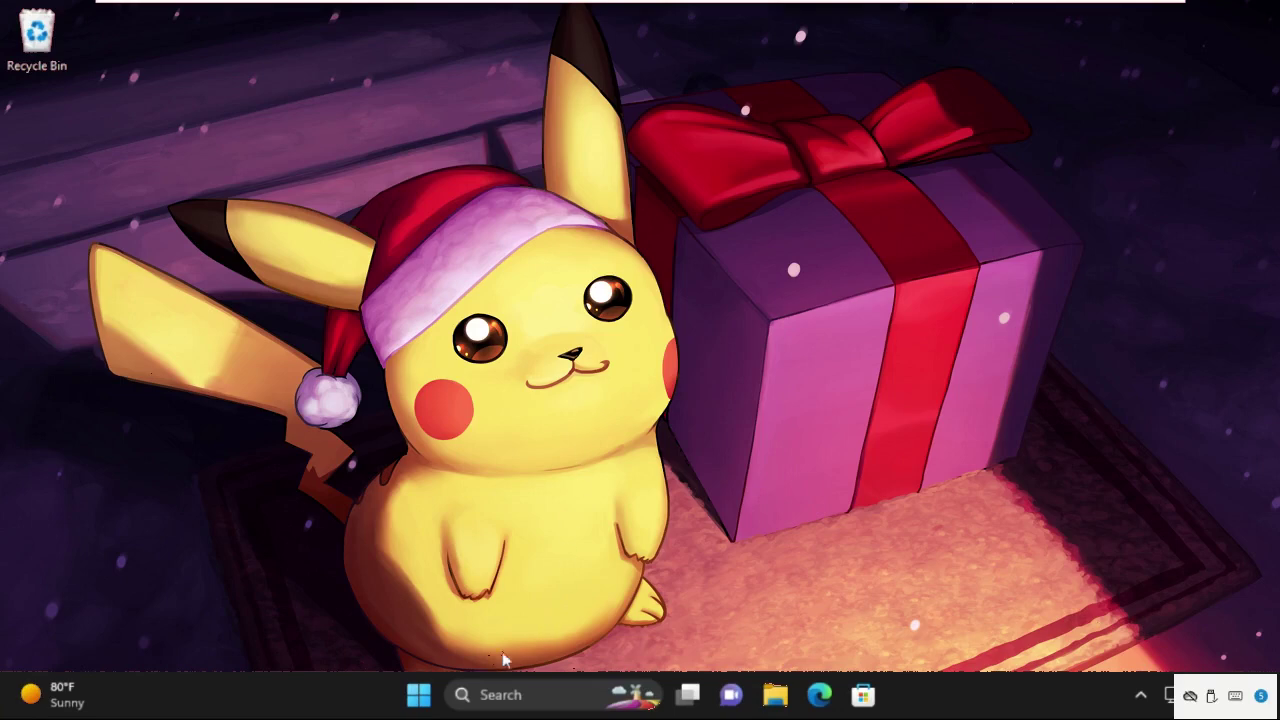
Open Windows Settings and go to the list of installed apps
{"action": "right_click", "coordinate": [418, 697]}
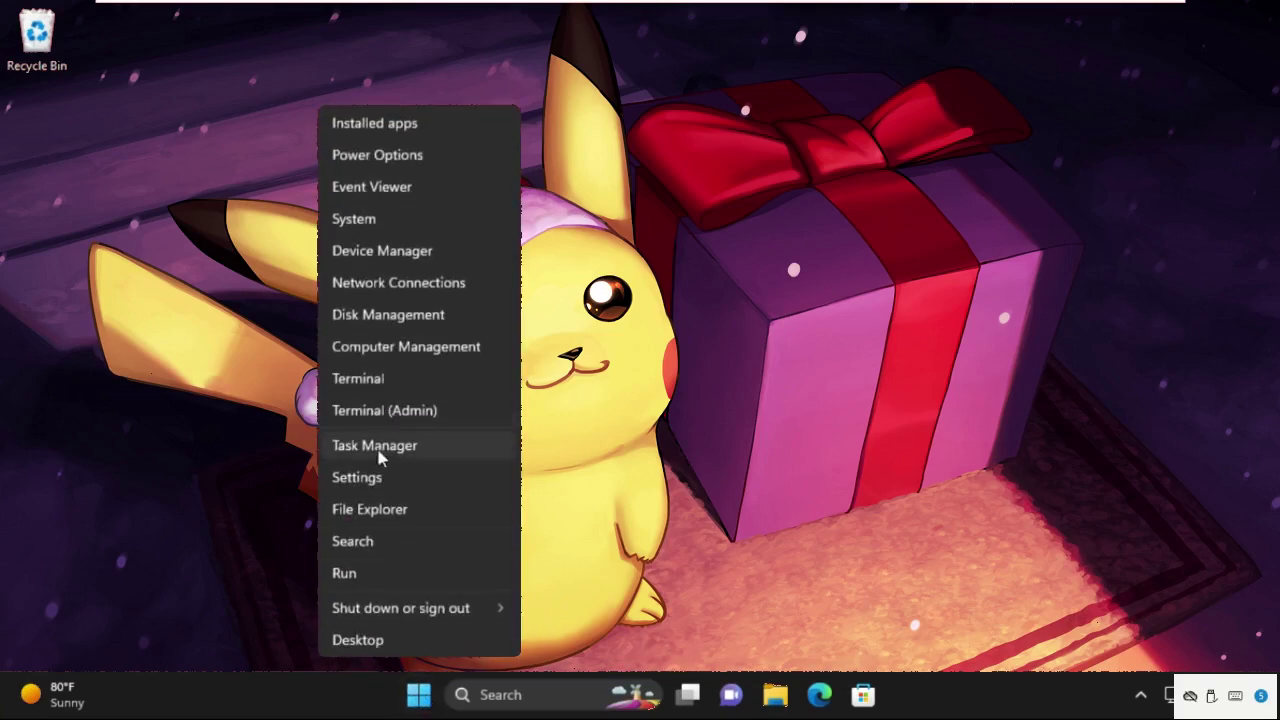
{"action": "left_click", "coordinate": [356, 477]}
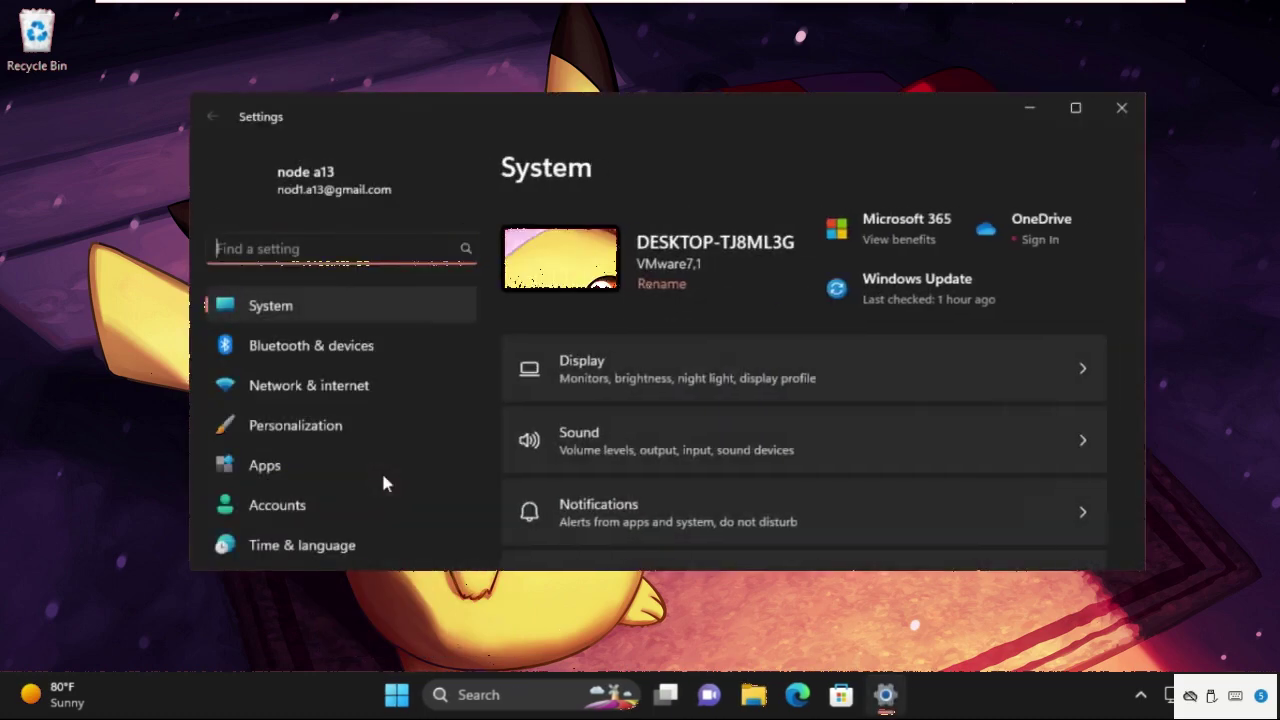
{"action": "left_click", "coordinate": [279, 479]}
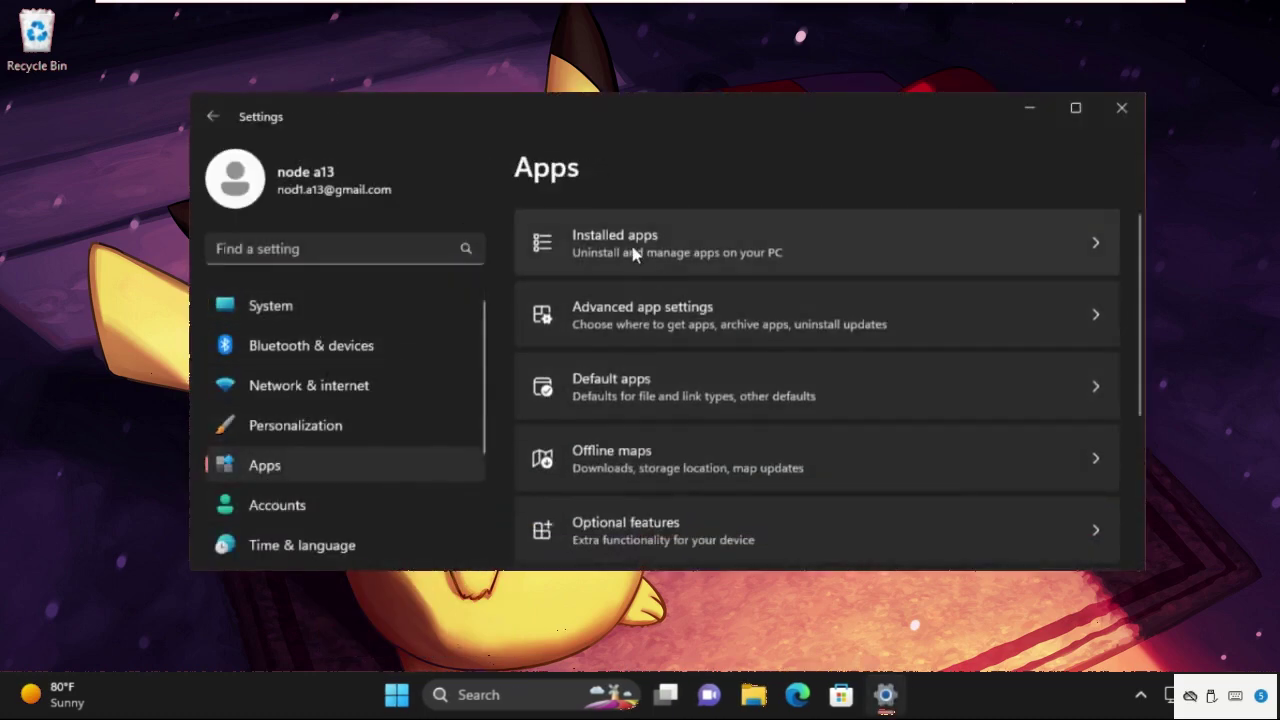
{"action": "left_click", "coordinate": [816, 238]}
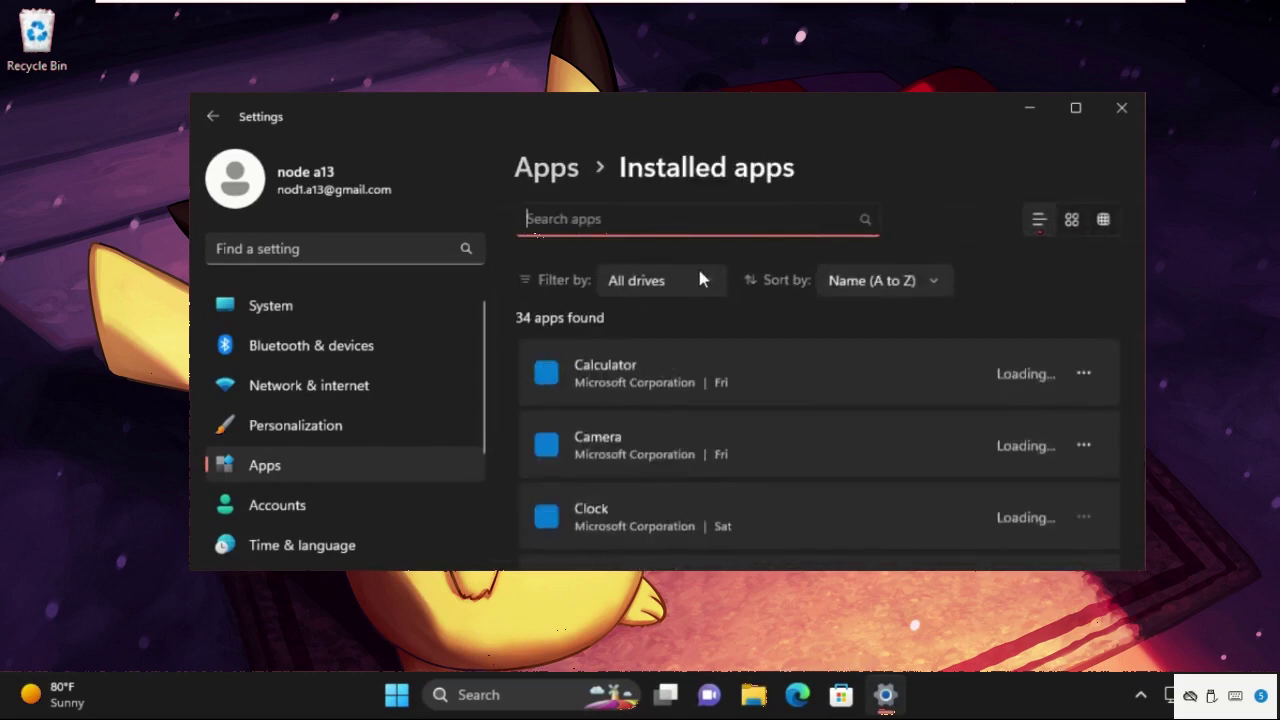
Search the installed apps for "sto" and open the advanced options of Microsoft Store
{"action": "scroll", "coordinate": [717, 425], "scroll_direction": "down", "scroll_amount": 3}
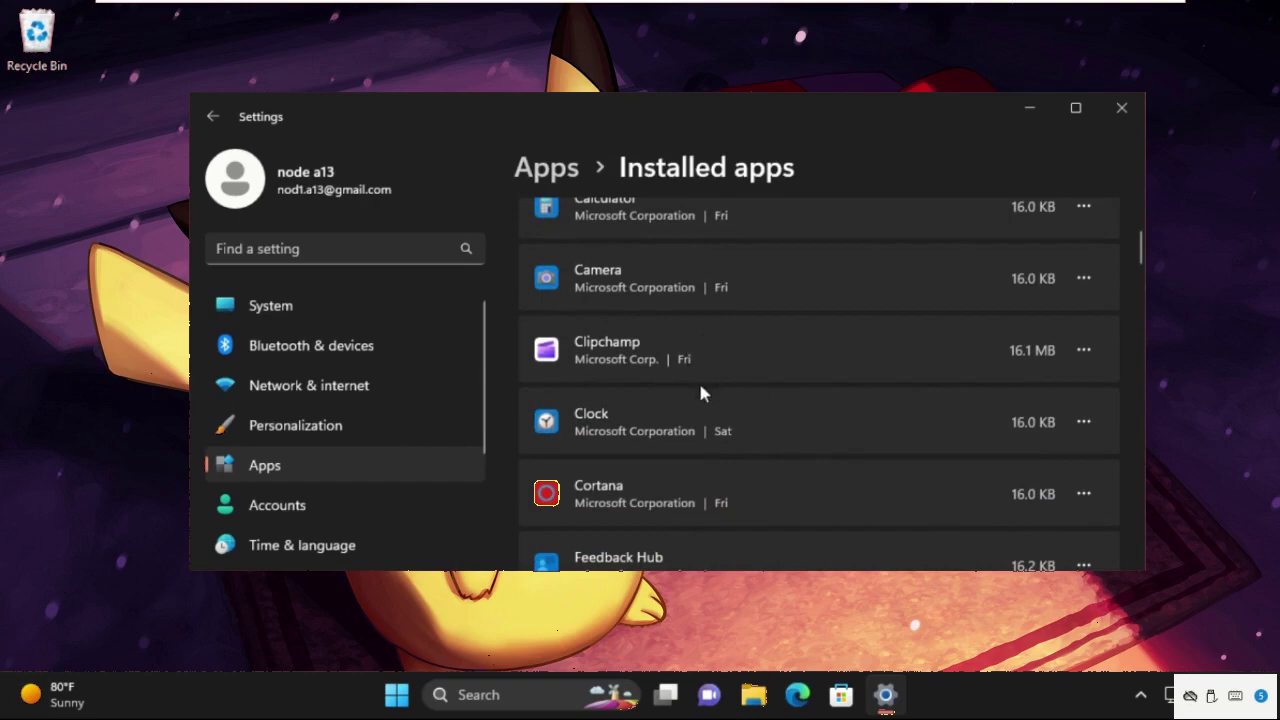
{"action": "scroll", "coordinate": [700, 390], "scroll_direction": "up", "scroll_amount": 3}
{"action": "left_click", "coordinate": [634, 222]}
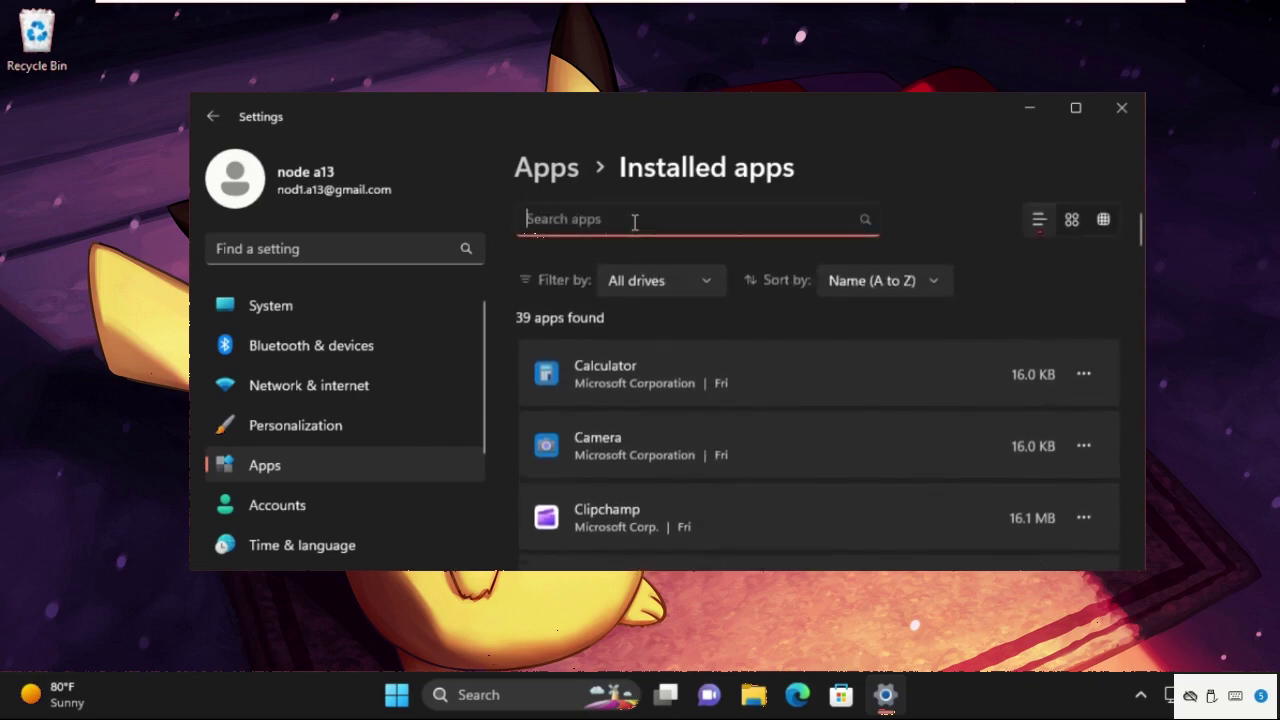
{"action": "type", "text": "sto"}
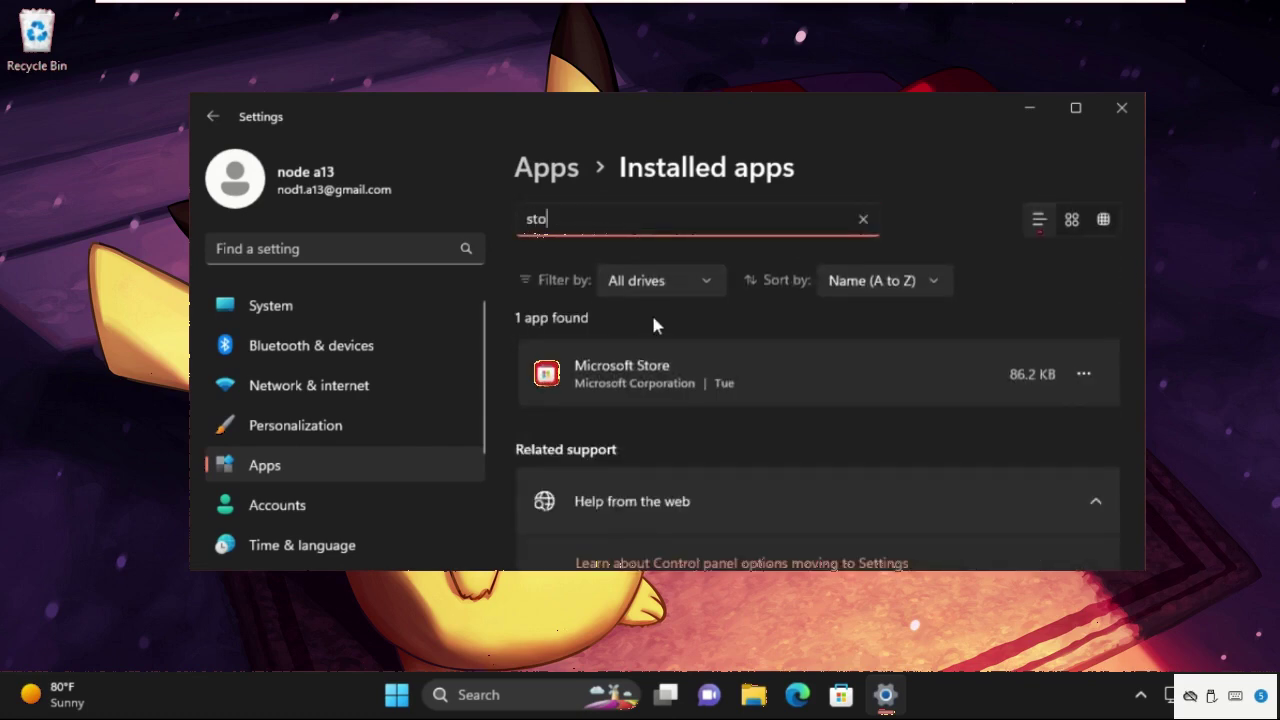
{"action": "left_click", "coordinate": [1084, 374]}
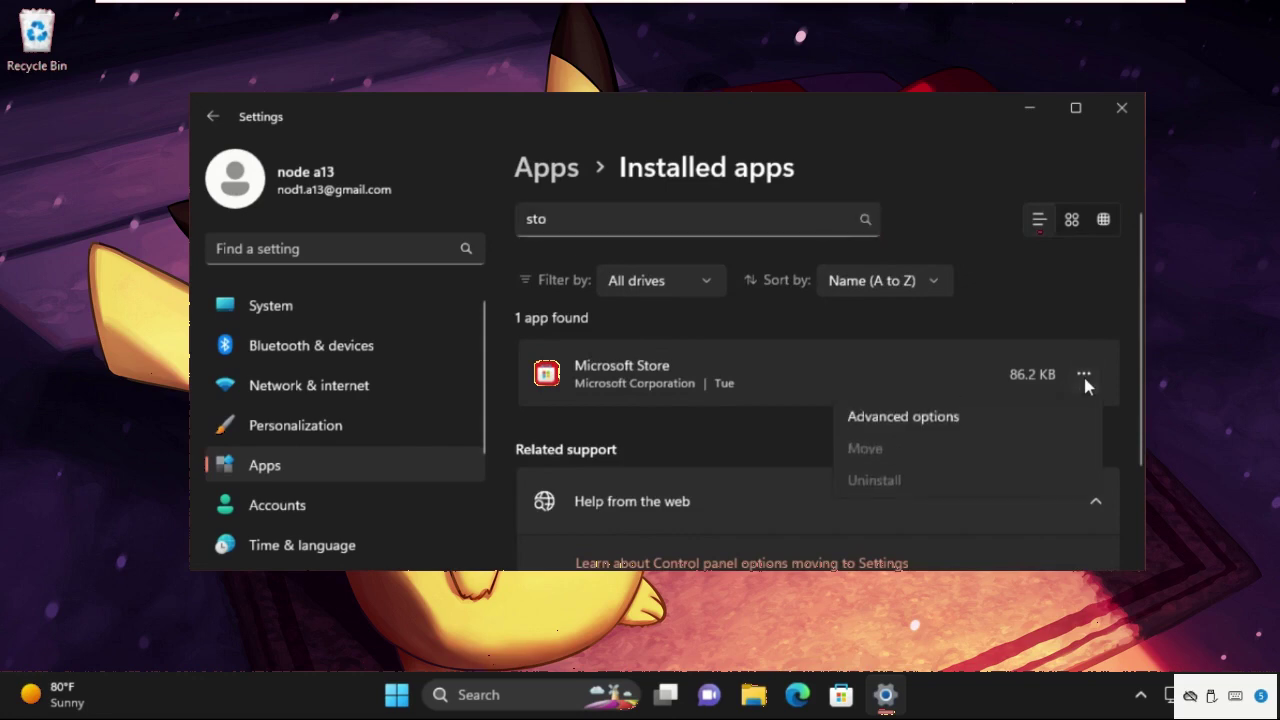
{"action": "left_click", "coordinate": [920, 414]}
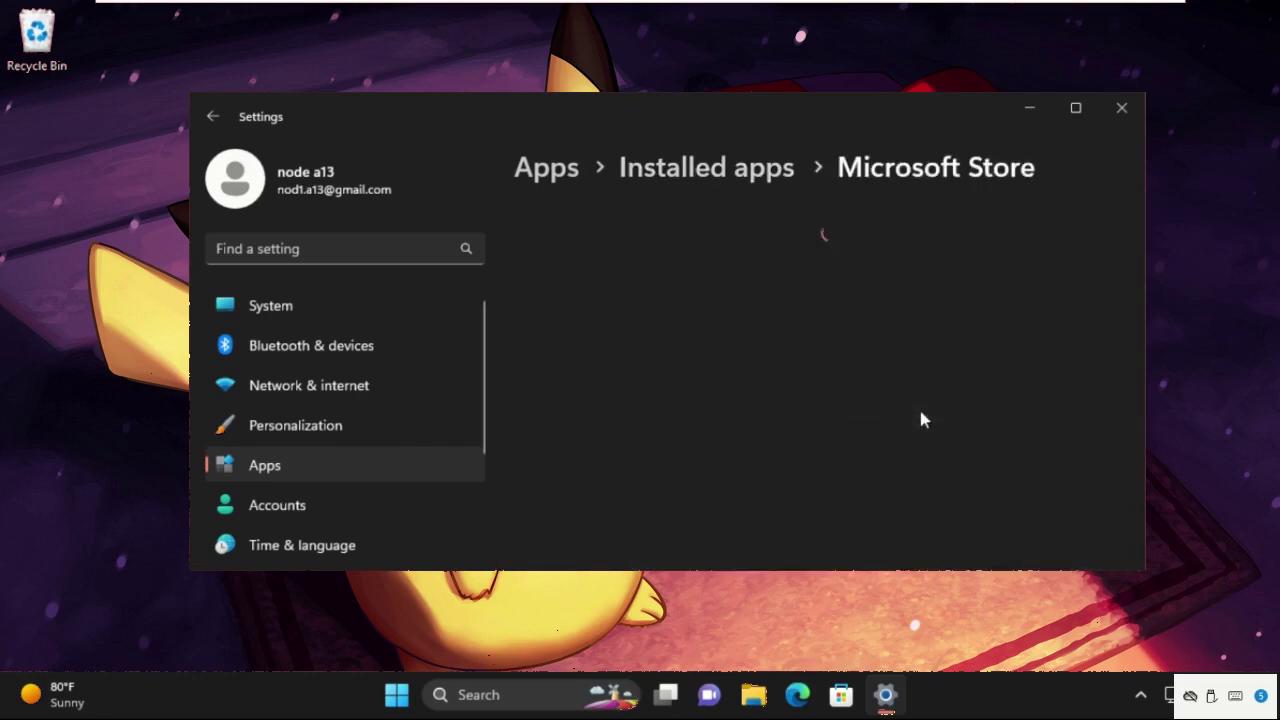
Repair the Microsoft Store app and reset it including its data, then close Settings
{"action": "scroll", "coordinate": [754, 428], "scroll_direction": "down", "scroll_amount": 6}
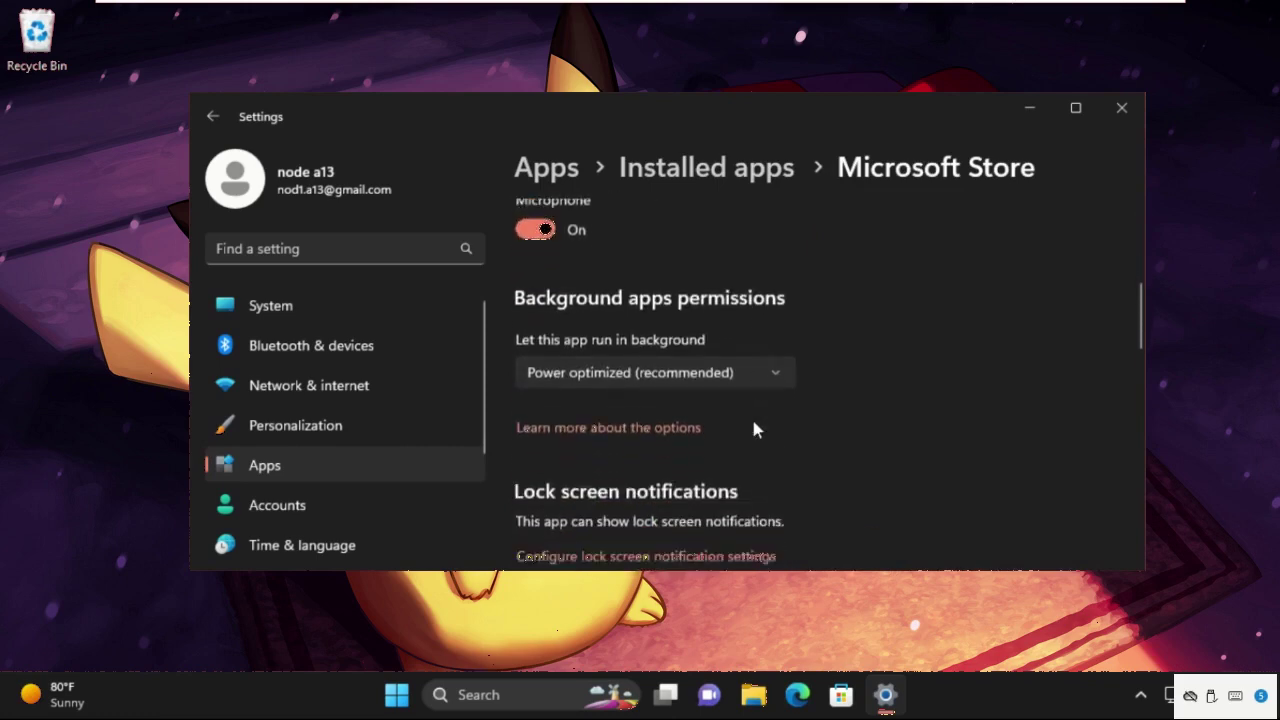
{"action": "scroll", "coordinate": [754, 429], "scroll_direction": "down", "scroll_amount": 5}
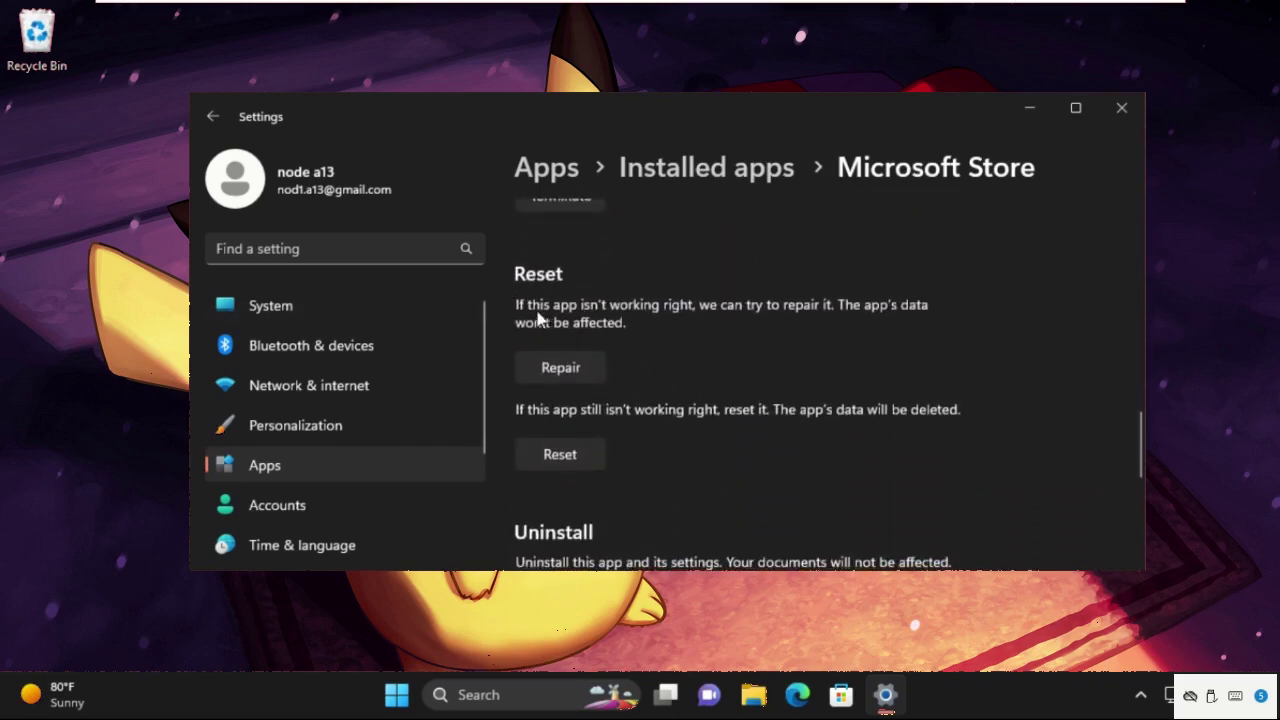
{"action": "left_click", "coordinate": [549, 369]}
{"action": "left_click", "coordinate": [556, 458]}
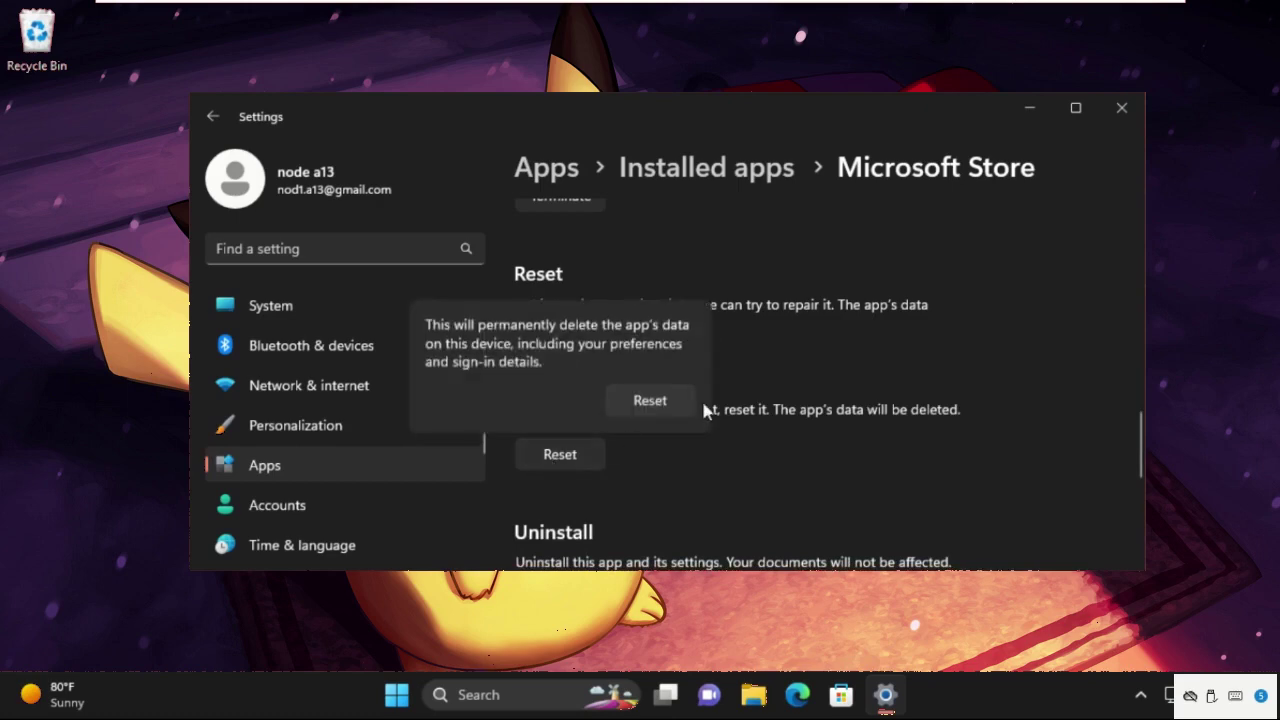
{"action": "left_click", "coordinate": [663, 396]}
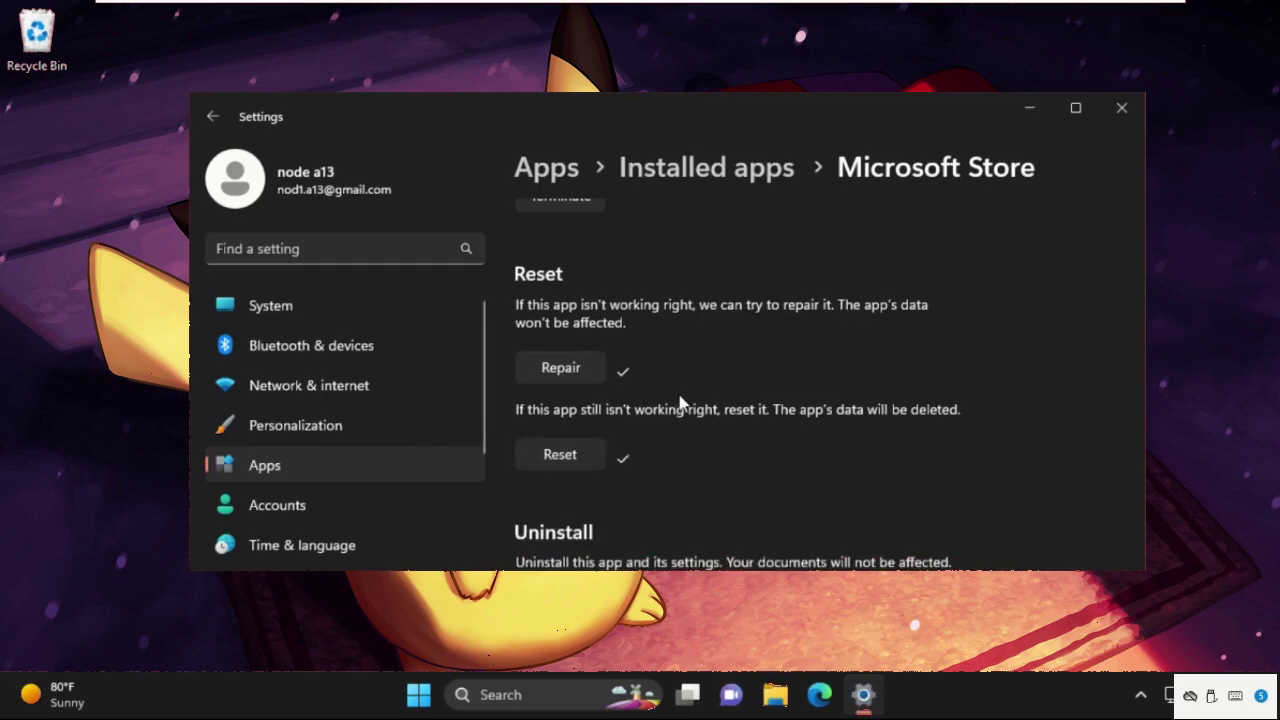
{"action": "left_click", "coordinate": [1122, 108]}
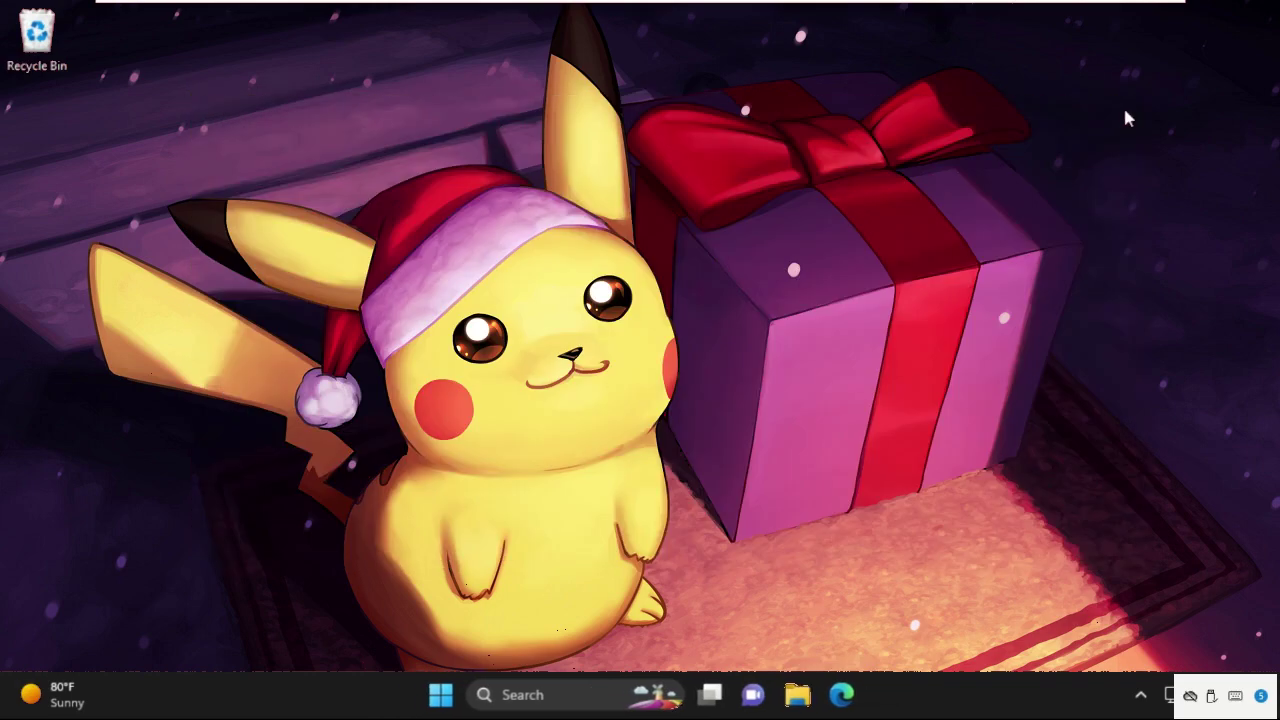
Reopen Windows Settings through a search for "settings" and open the Other troubleshooters page under System Troubleshoot
{"action": "left_click", "coordinate": [557, 703]}
{"action": "type", "text": "settings"}
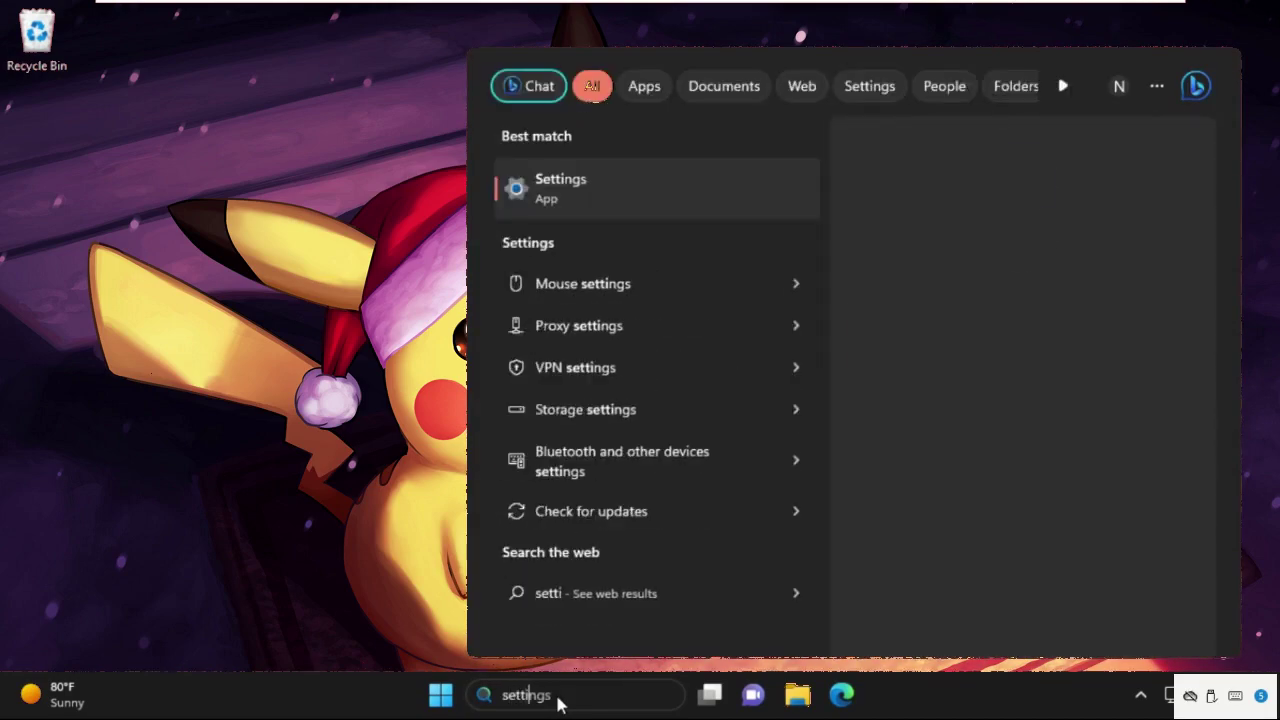
{"action": "left_click", "coordinate": [617, 187]}
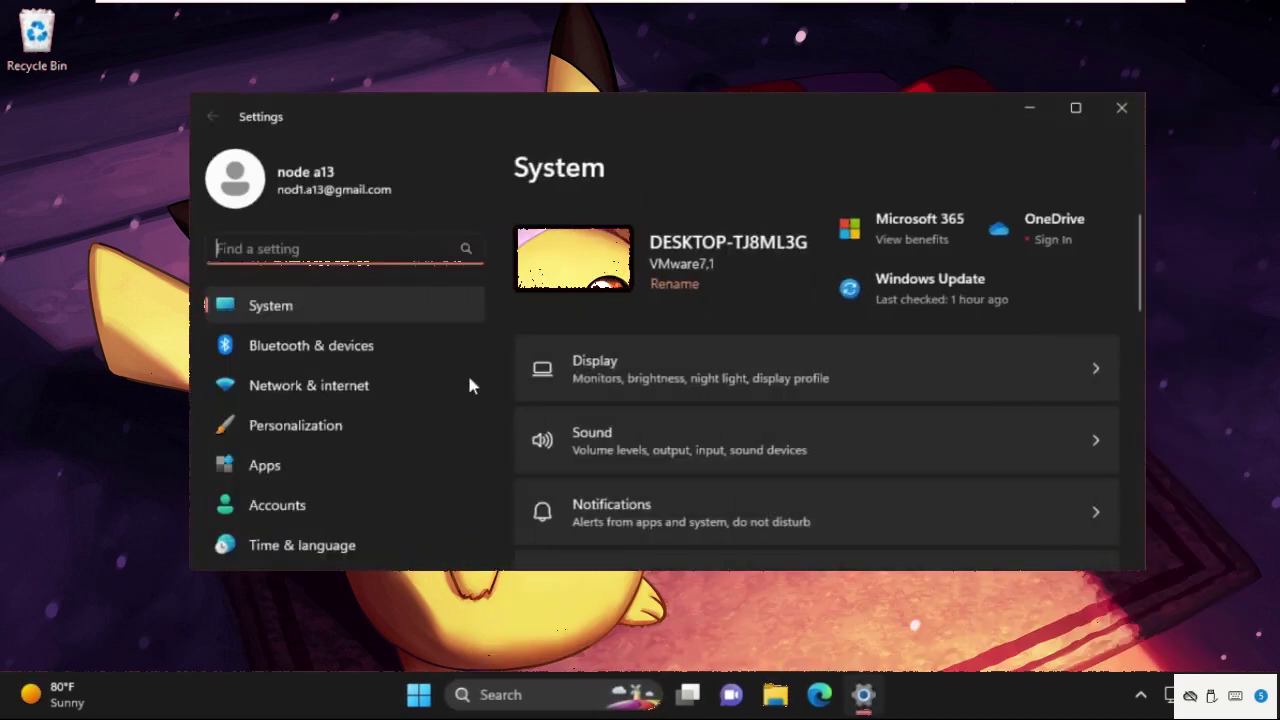
{"action": "scroll", "coordinate": [402, 430], "scroll_direction": "down", "scroll_amount": 2}
{"action": "scroll", "coordinate": [586, 455], "scroll_direction": "down", "scroll_amount": 6}
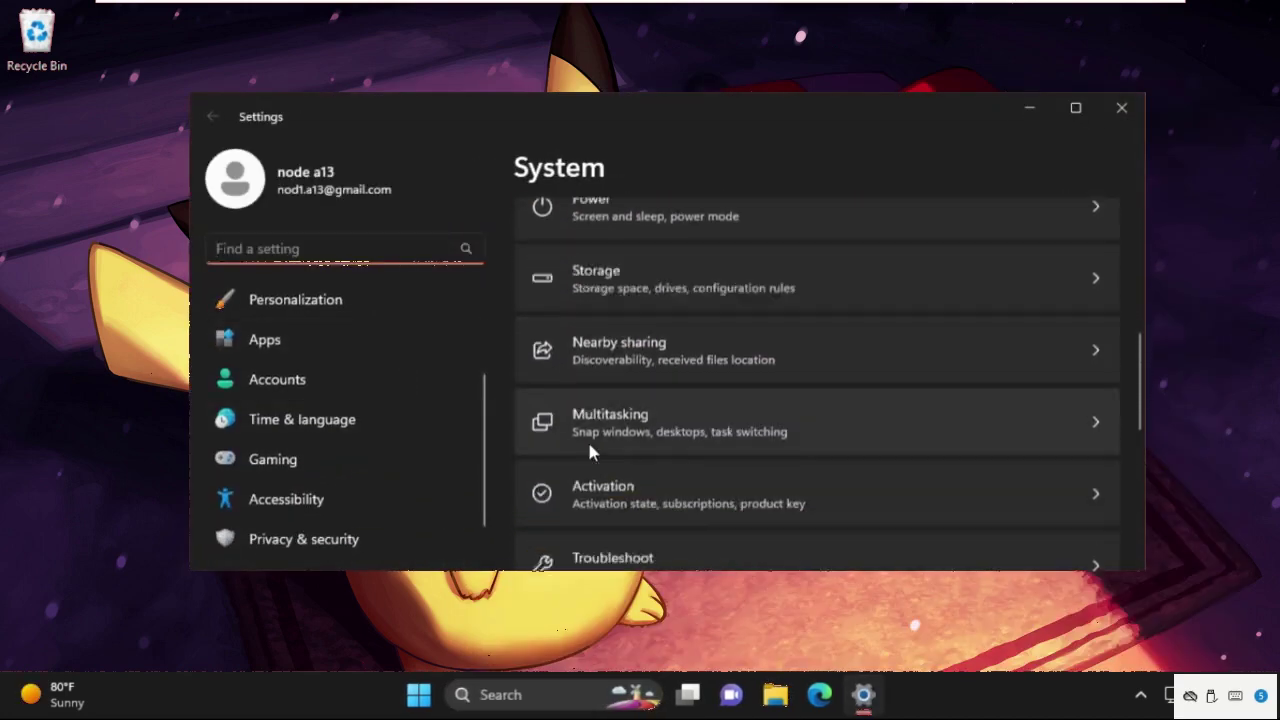
{"action": "scroll", "coordinate": [589, 450], "scroll_direction": "down", "scroll_amount": 3}
{"action": "scroll", "coordinate": [585, 449], "scroll_direction": "up", "scroll_amount": 2}
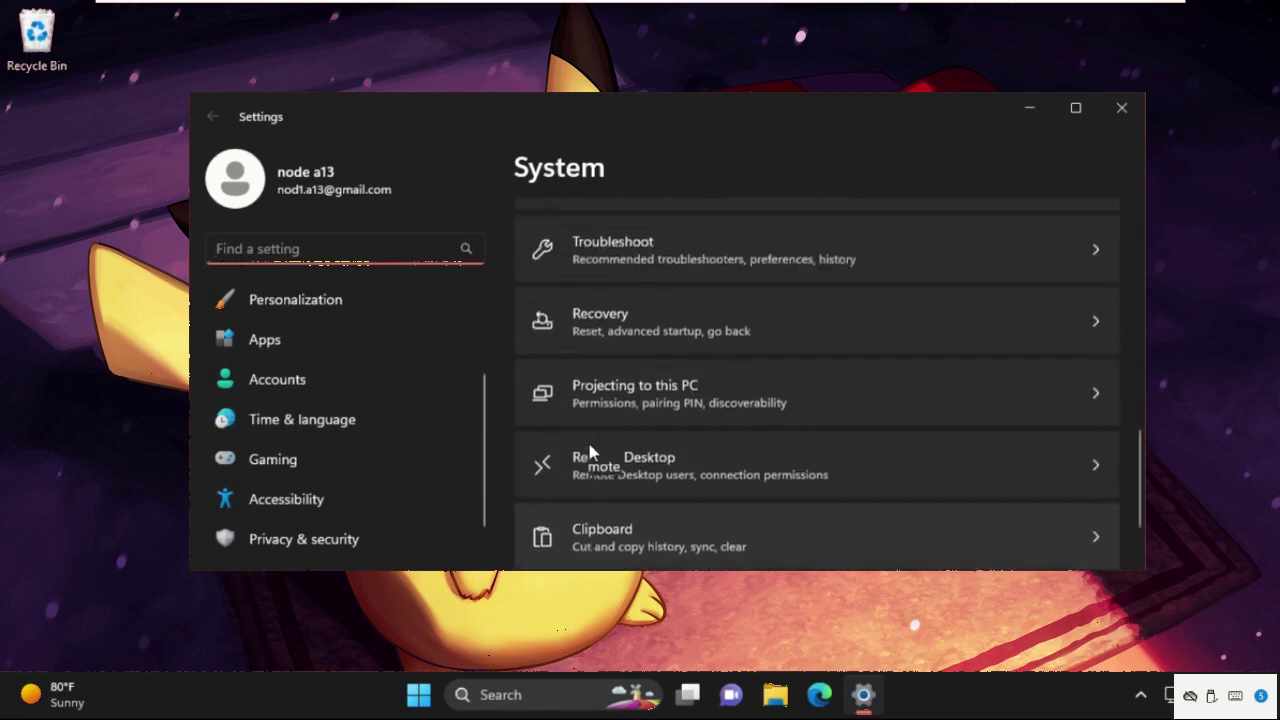
{"action": "left_click", "coordinate": [940, 312]}
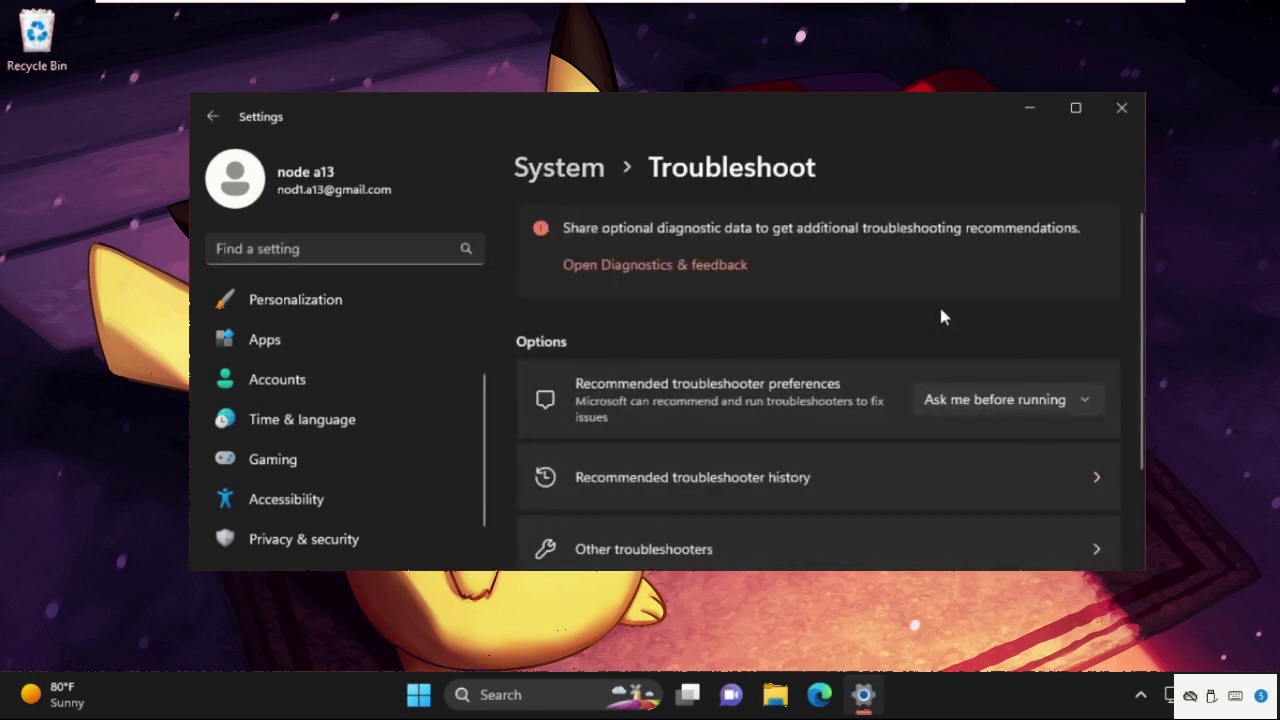
{"action": "scroll", "coordinate": [900, 340], "scroll_direction": "down", "scroll_amount": 2}
{"action": "left_click", "coordinate": [817, 428]}
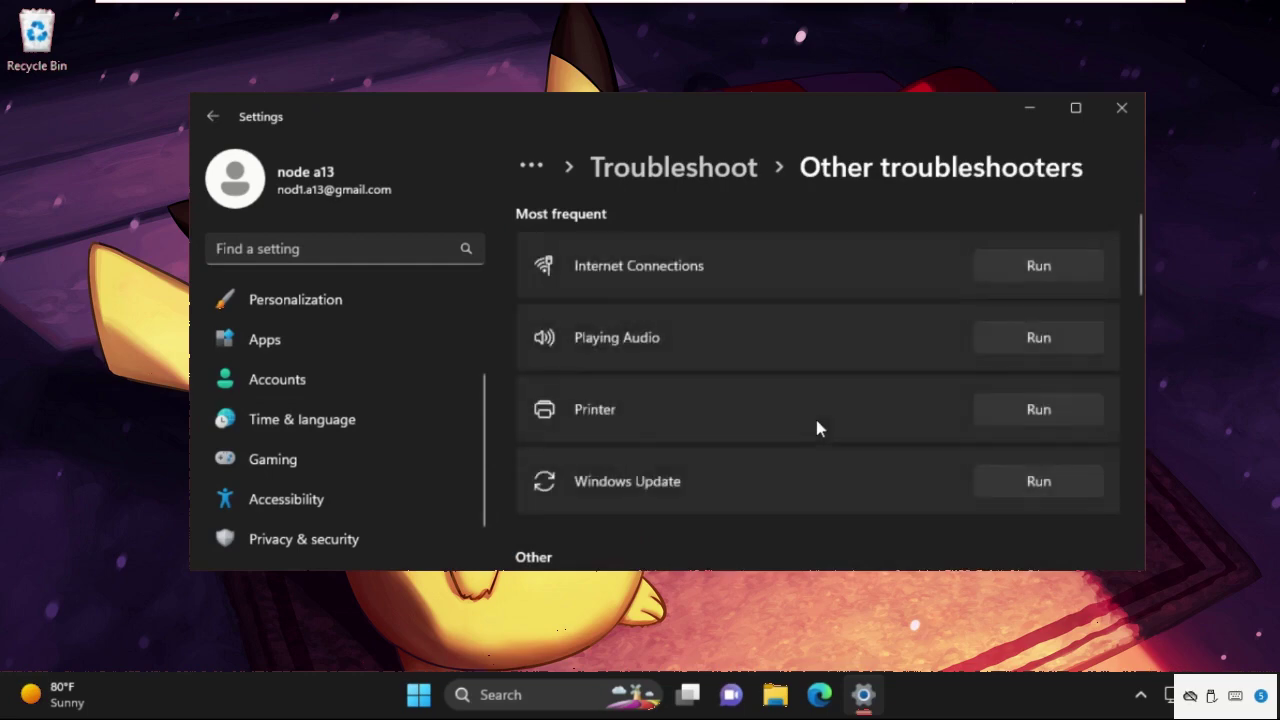
Run the Windows Store Apps troubleshooter, then close it and Settings
{"action": "scroll", "coordinate": [817, 428], "scroll_direction": "down", "scroll_amount": 5}
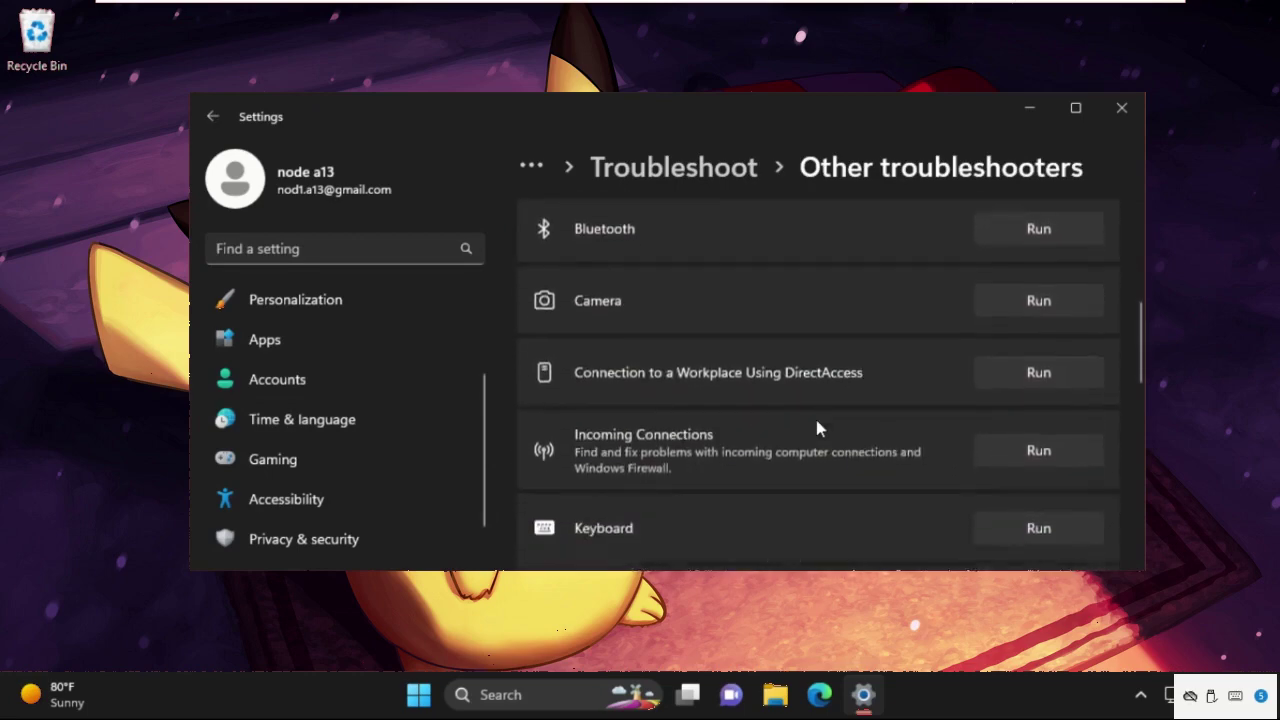
{"action": "scroll", "coordinate": [817, 428], "scroll_direction": "down", "scroll_amount": 6}
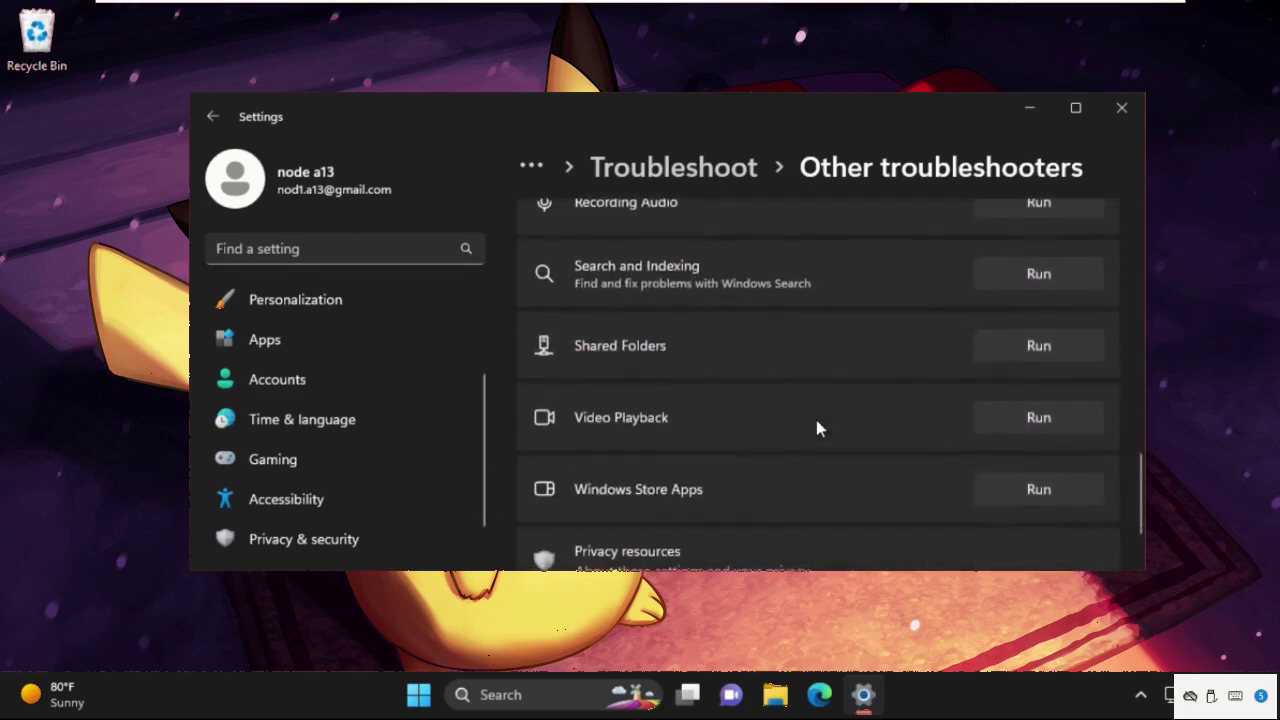
{"action": "scroll", "coordinate": [817, 428], "scroll_direction": "down", "scroll_amount": 1}
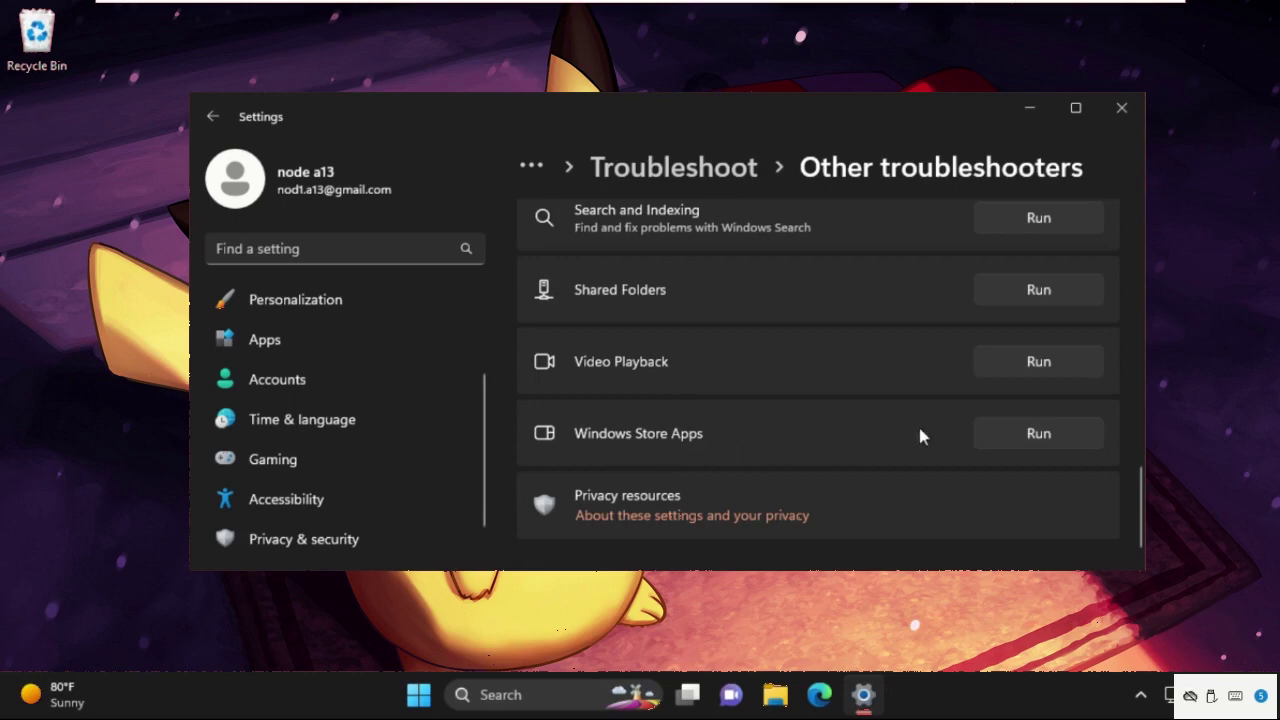
{"action": "left_click", "coordinate": [1019, 434]}
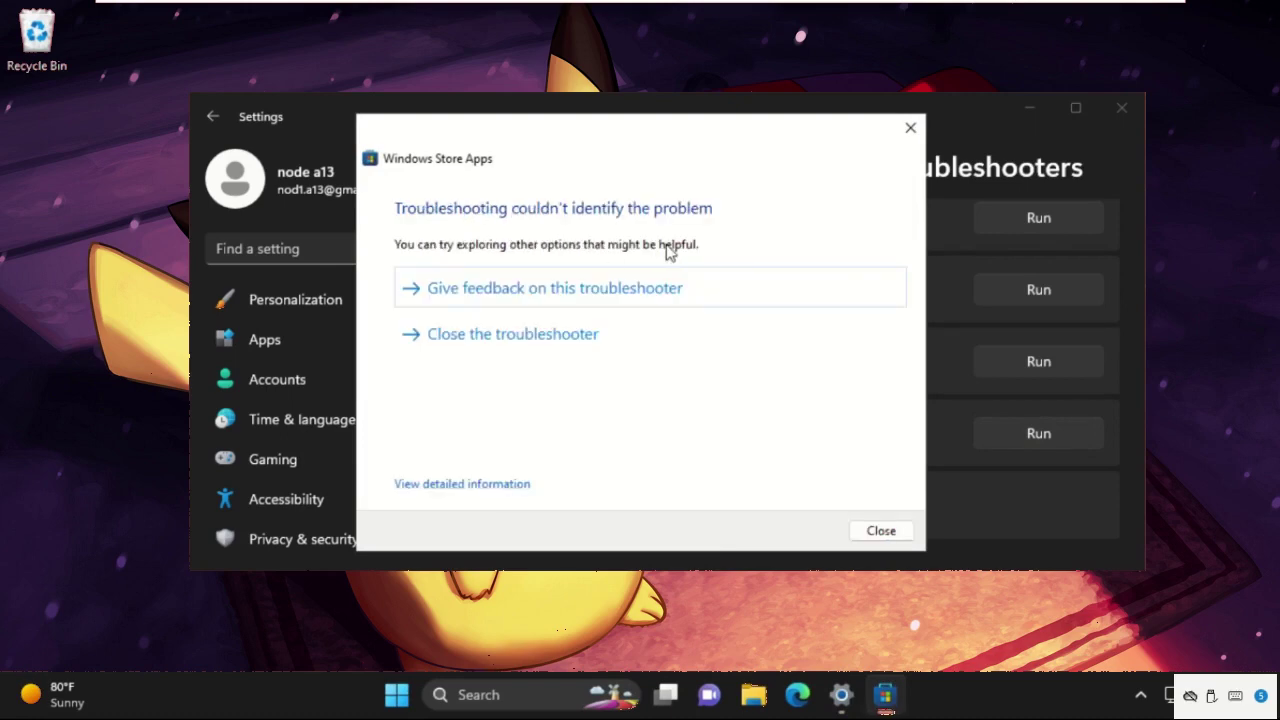
{"action": "left_click", "coordinate": [886, 532]}
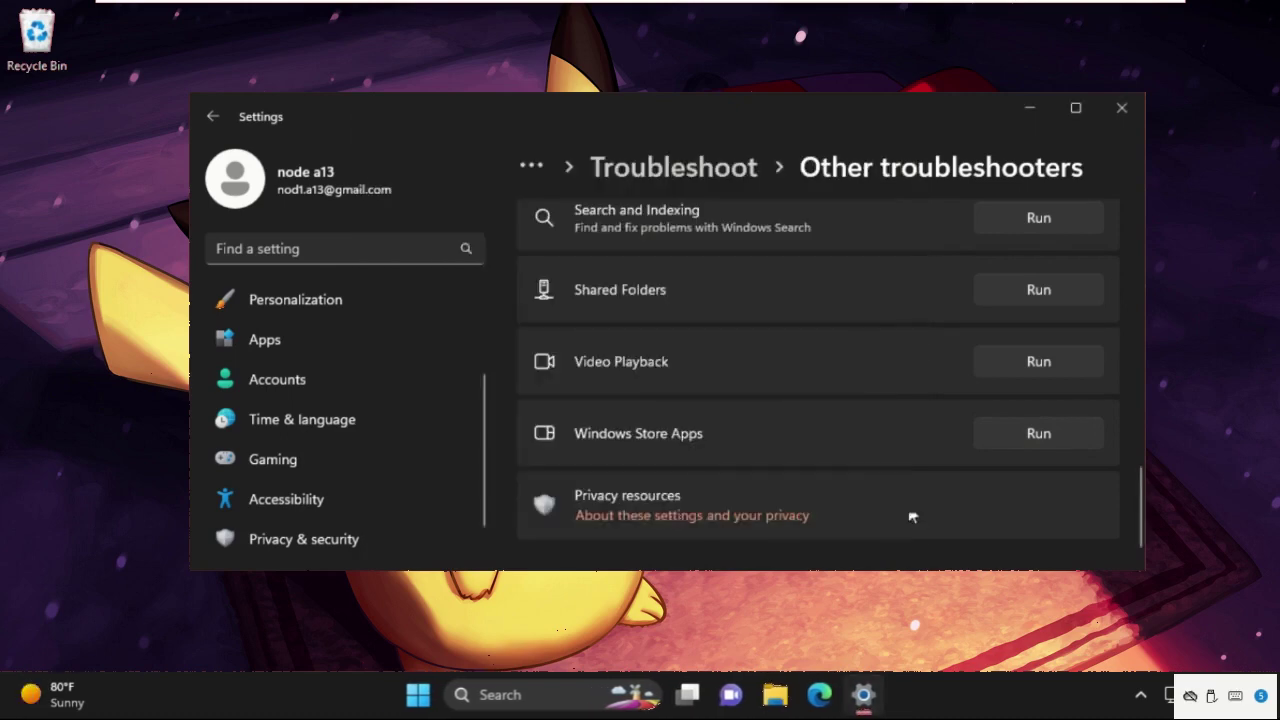
{"action": "left_click", "coordinate": [1121, 108]}
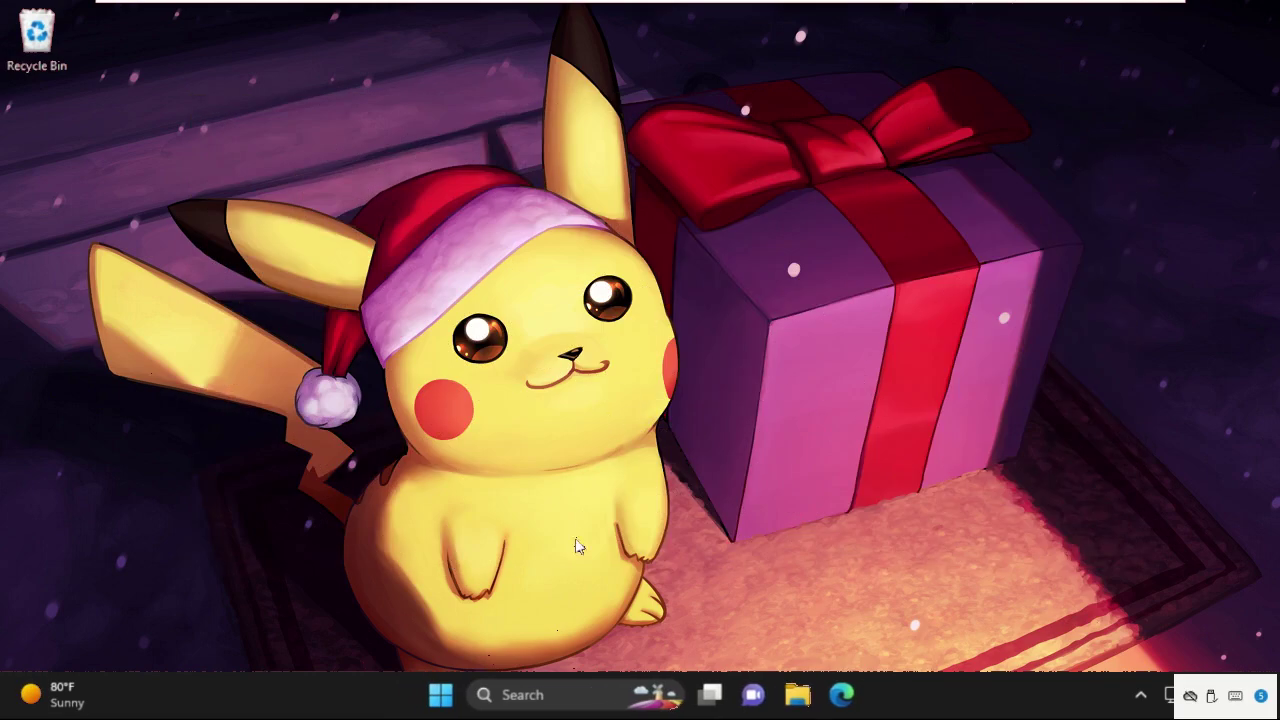
Find and run the wsreset command to clear the store cache, then close the Microsoft Store window it opens
{"action": "left_click", "coordinate": [541, 690]}
{"action": "type", "text": "ws"}
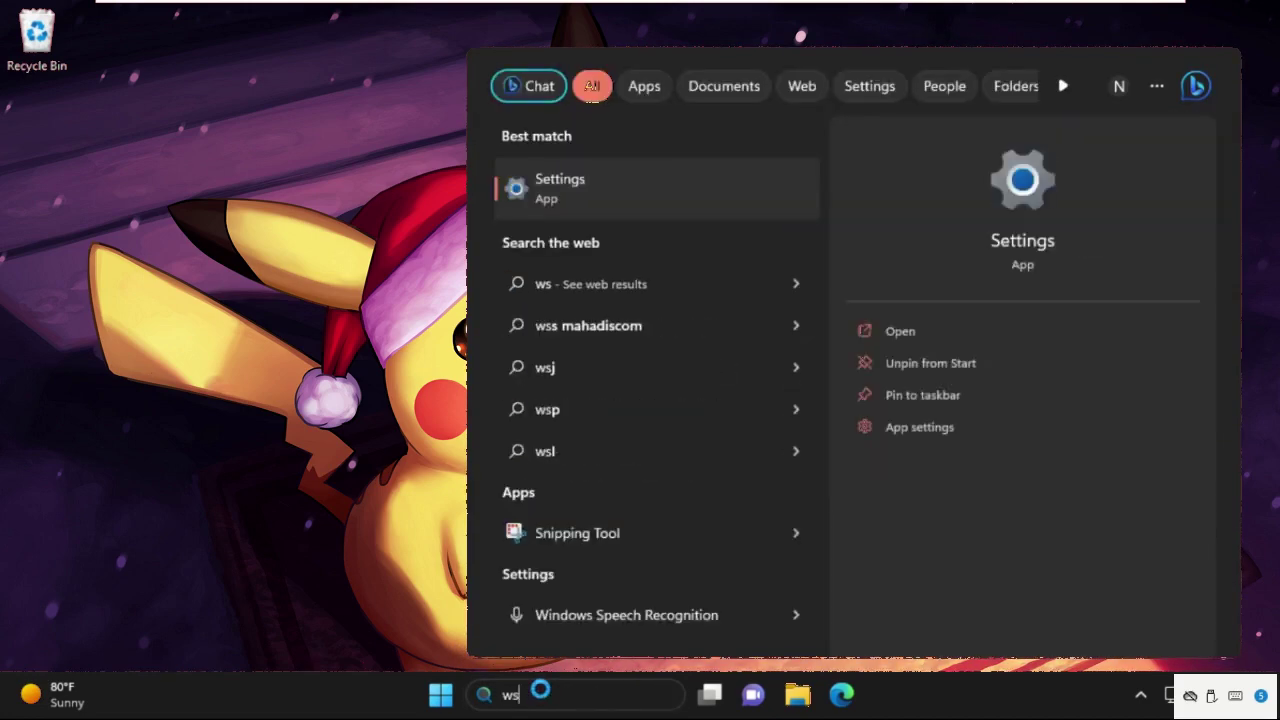
{"action": "type", "text": "res"}
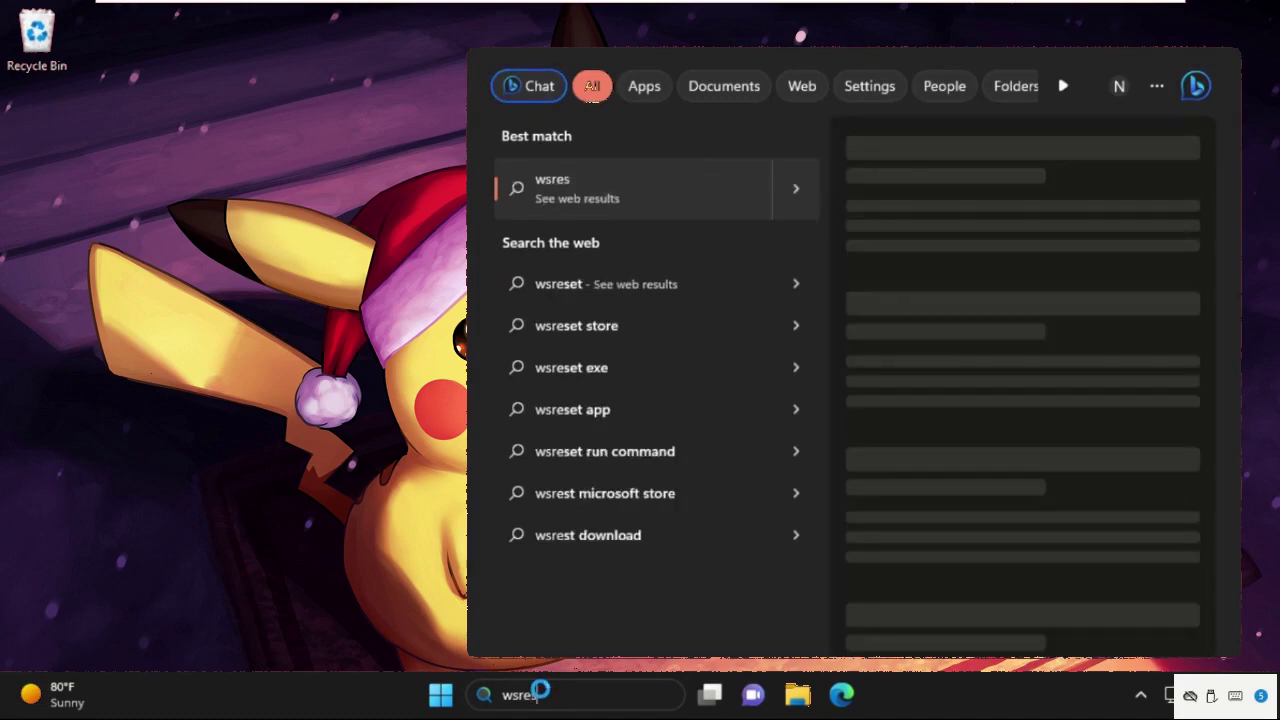
{"action": "type", "text": "et"}
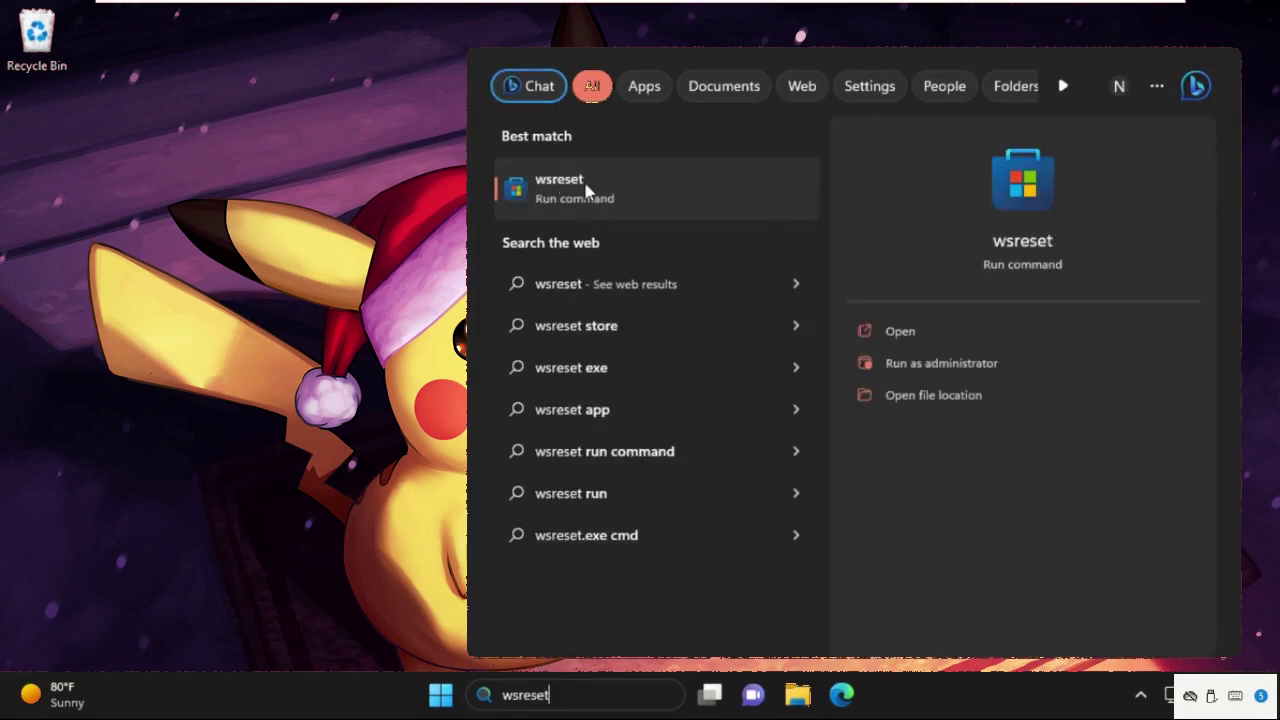
{"action": "left_click", "coordinate": [587, 190]}
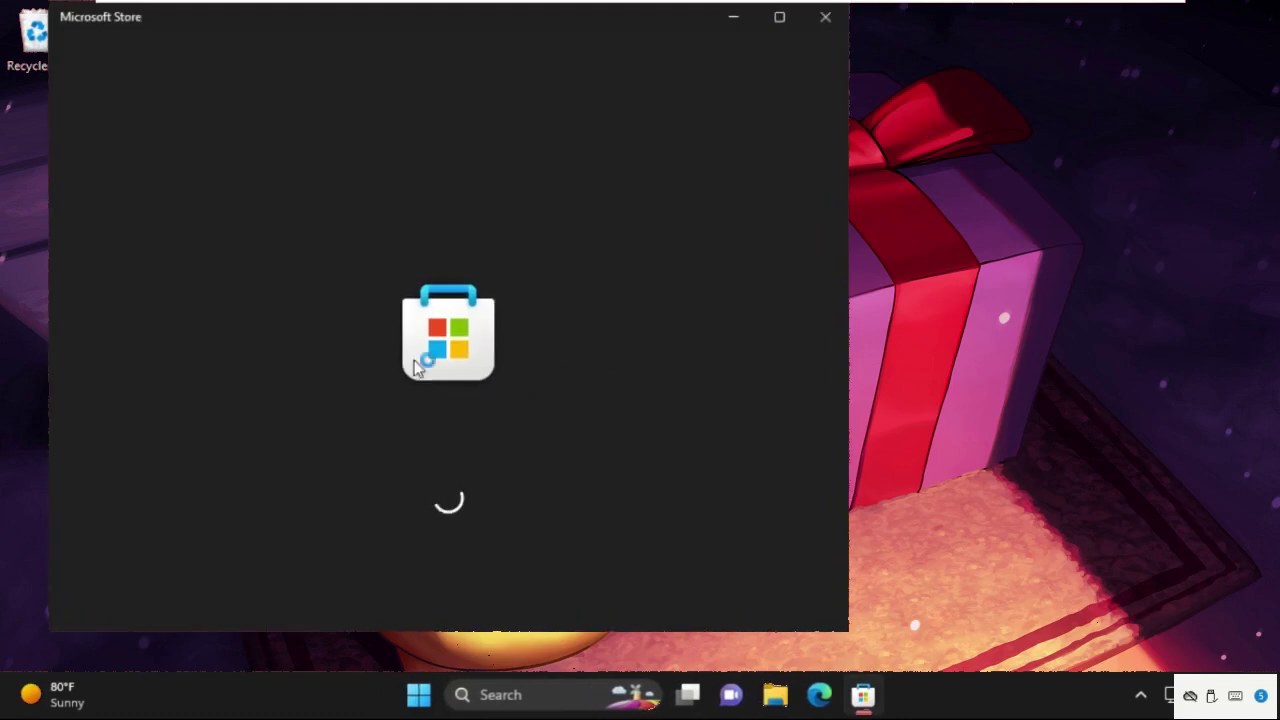
{"action": "left_click_drag", "start_coordinate": [521, 38], "coordinate": [751, 71]}
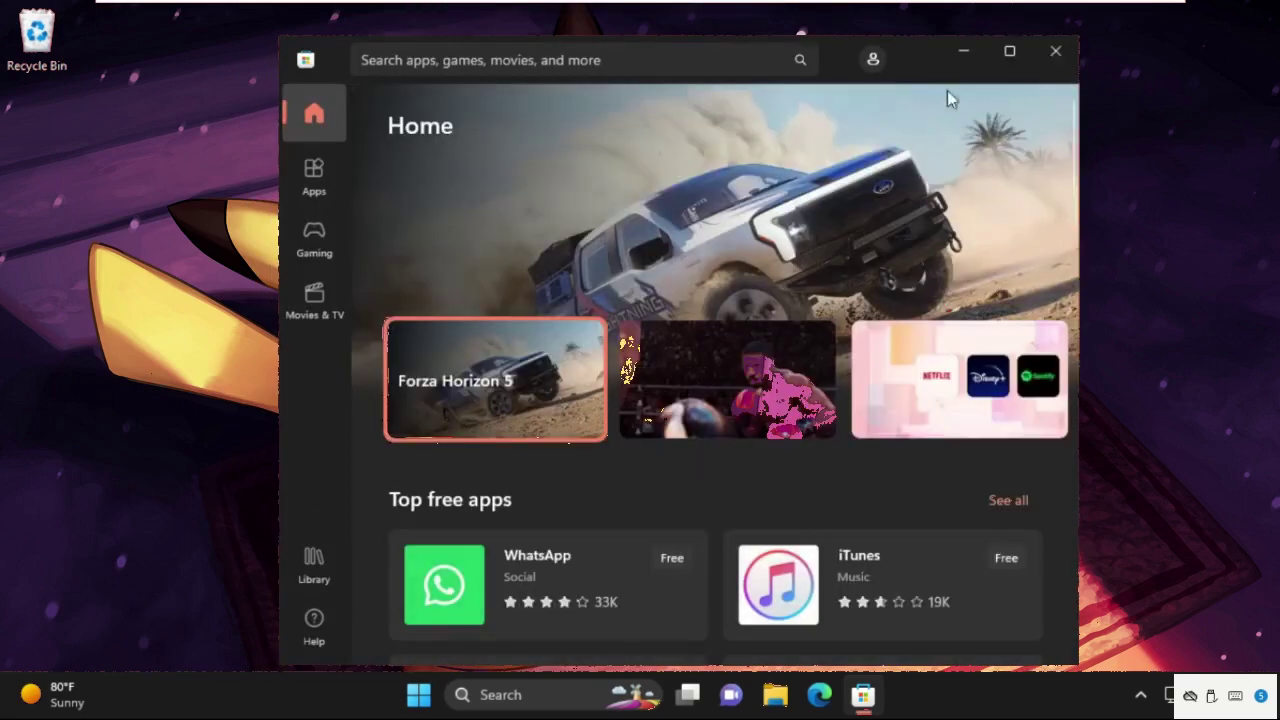
{"action": "left_click", "coordinate": [1058, 54]}
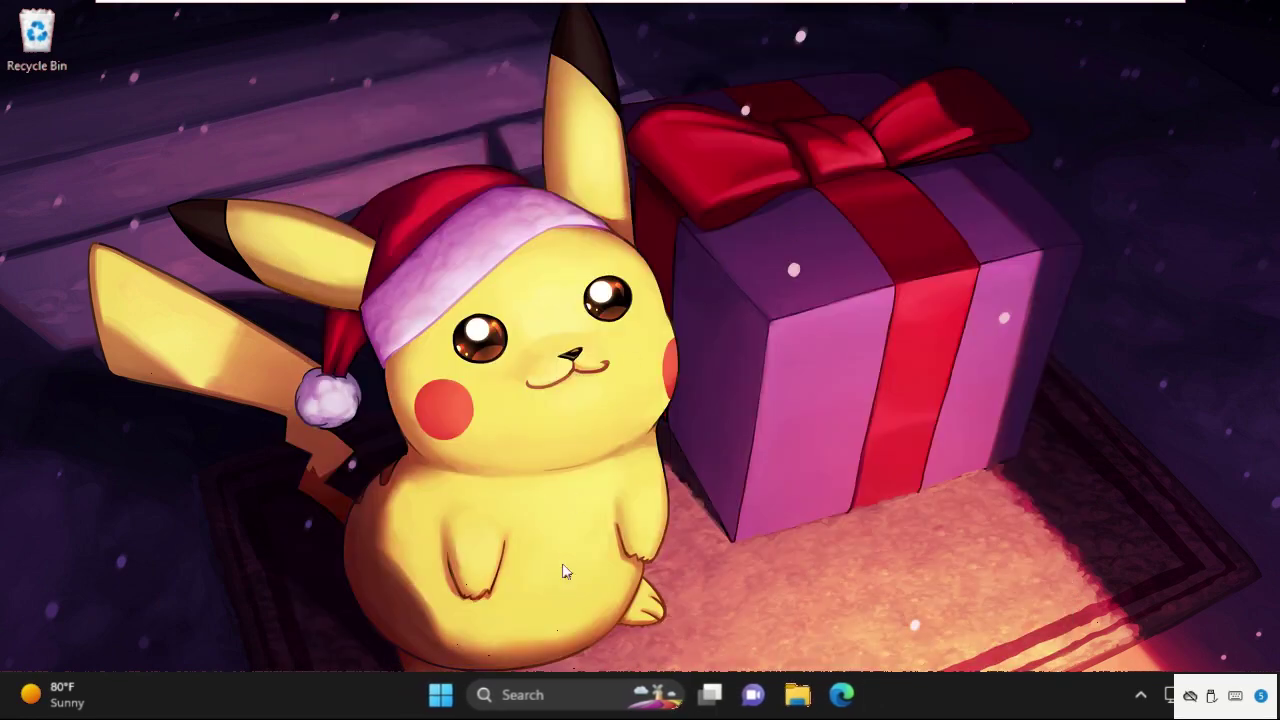
Search for "cmd" and open Command Prompt as administrator, allowing it to make changes to the device
{"action": "left_click", "coordinate": [543, 698]}
{"action": "type", "text": "cmd"}
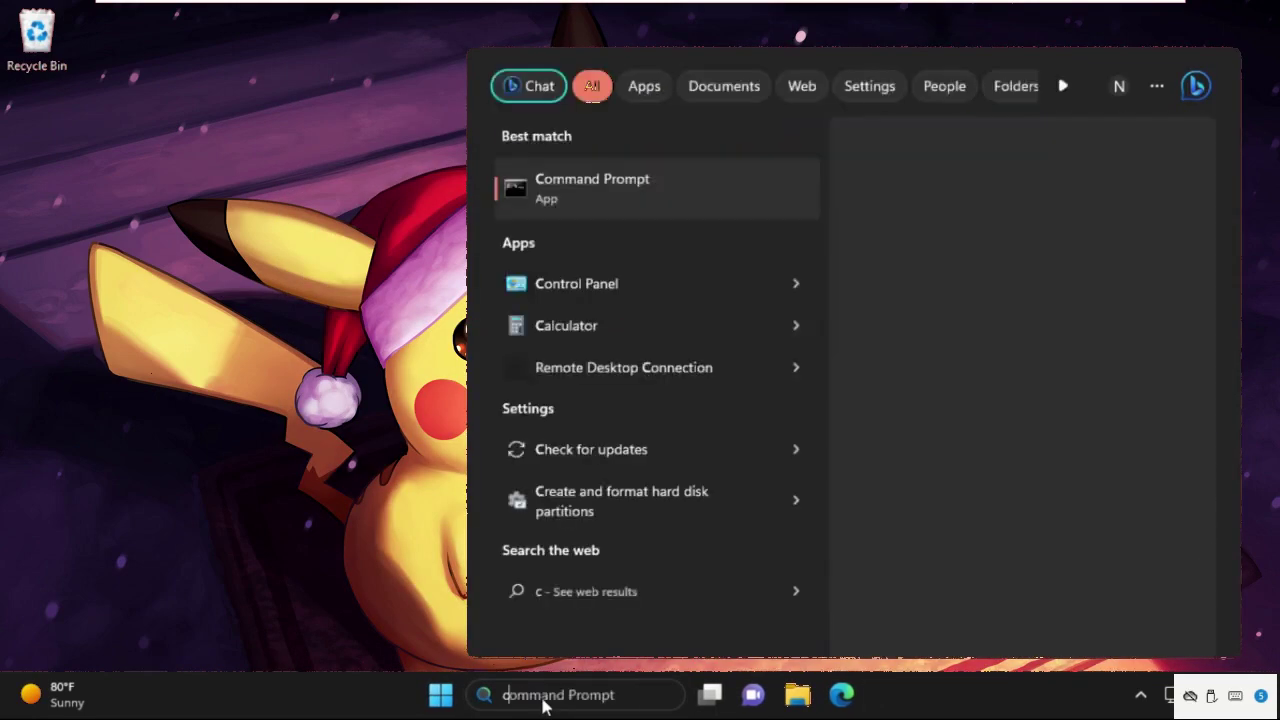
{"action": "right_click", "coordinate": [584, 195]}
{"action": "left_click", "coordinate": [627, 218]}
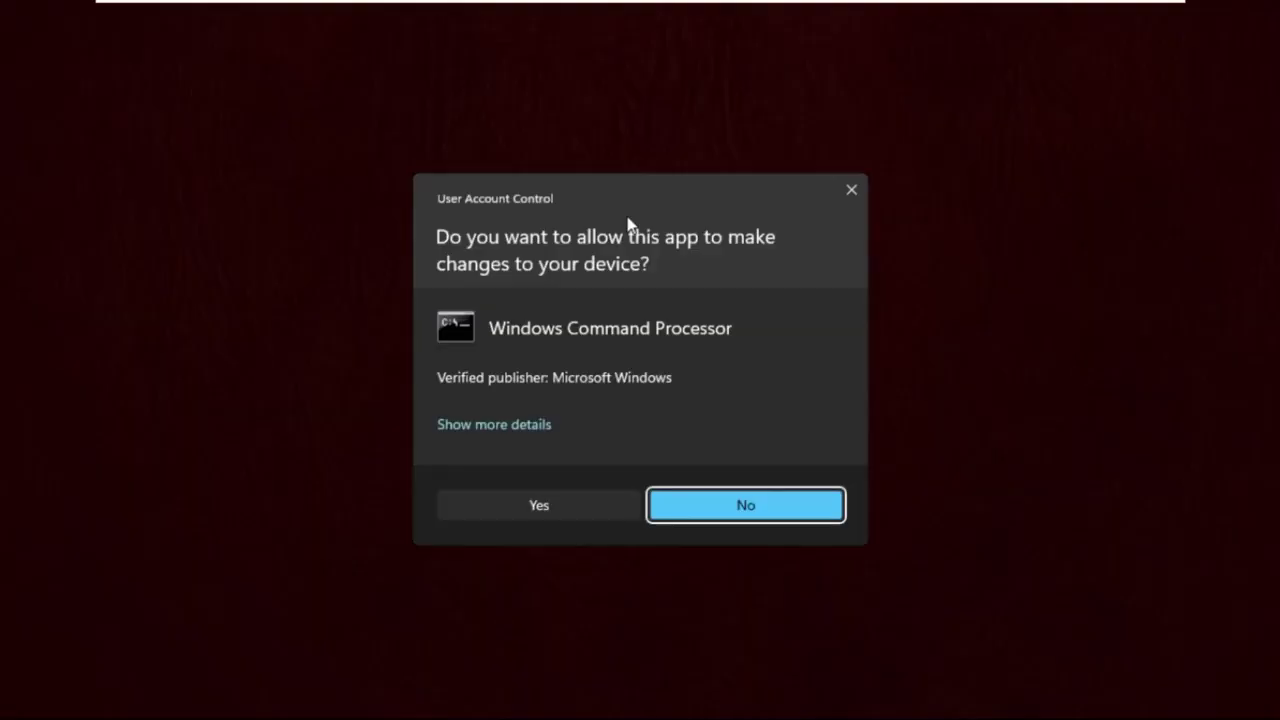
{"action": "left_click", "coordinate": [577, 505]}
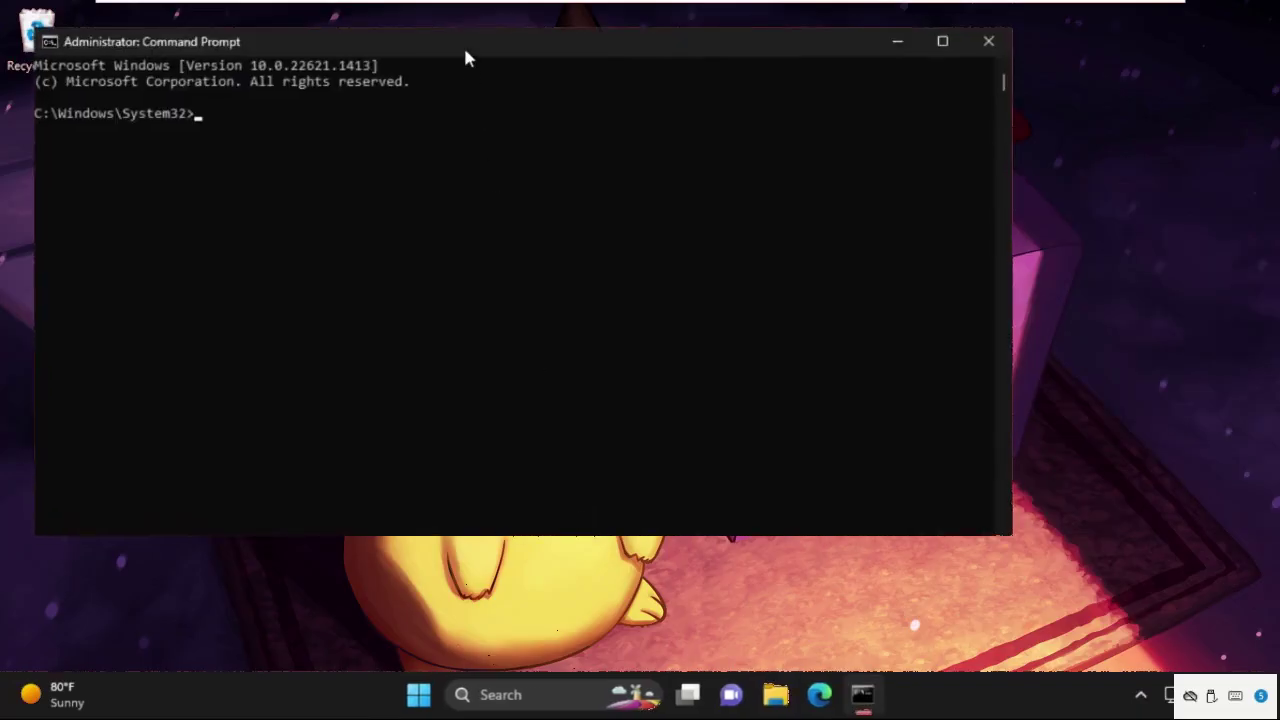
Move the Command Prompt window nearer the middle of the desktop and run the system file scan "sfc /scannow"
{"action": "left_click_drag", "start_coordinate": [463, 46], "coordinate": [626, 104]}
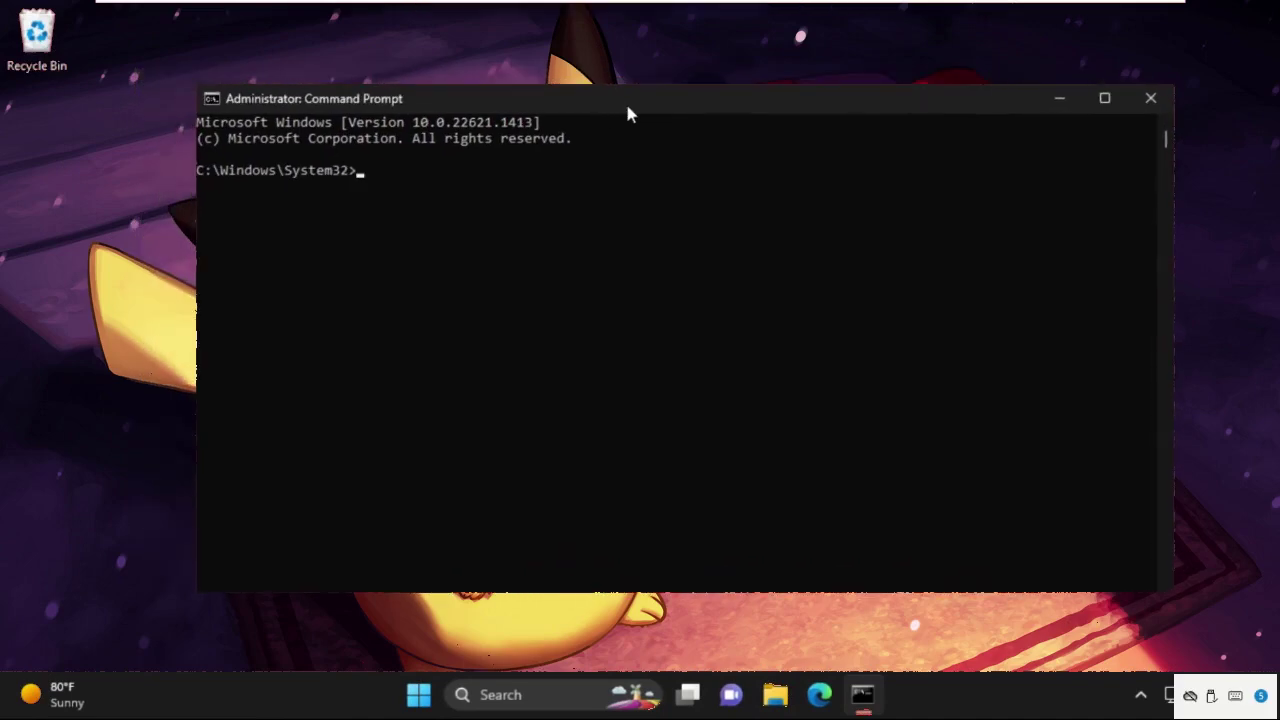
{"action": "type", "text": "sfc /scannow"}
{"action": "key", "text": "Return"}
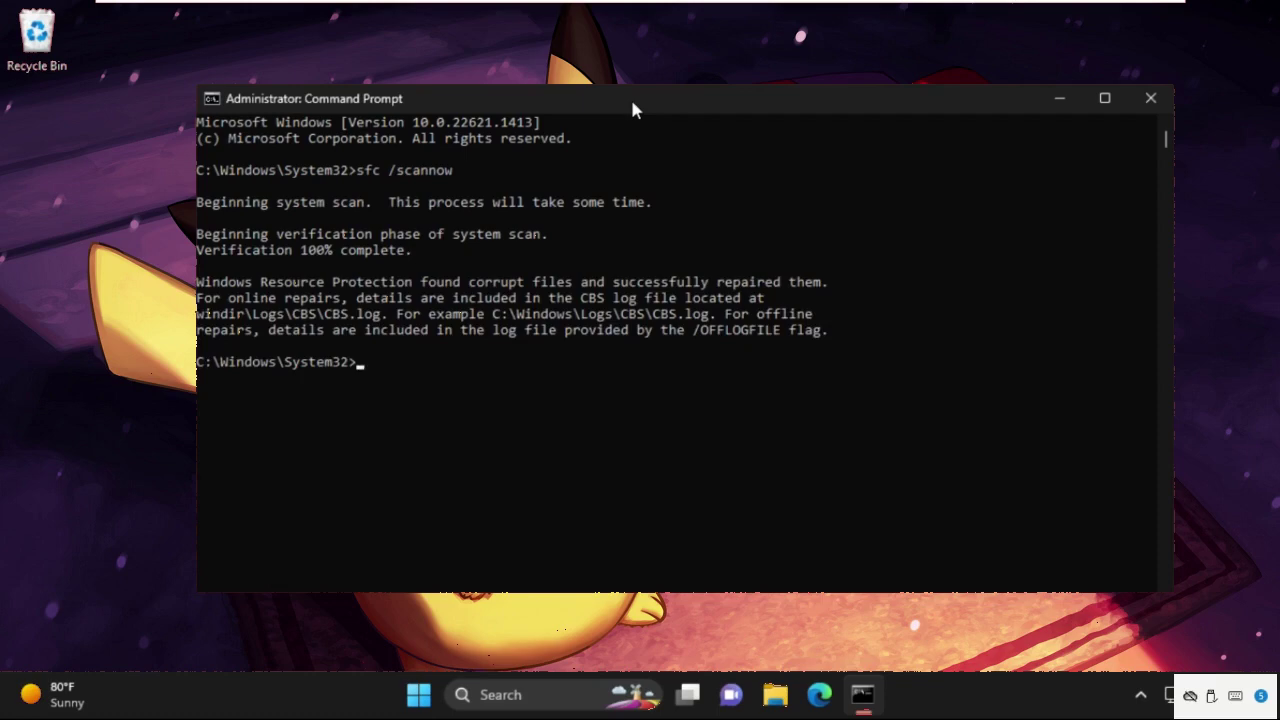
Check the Windows image for component store corruption with "dism /online /cleanup-image /checkhealth"
{"action": "type", "text": "ism /online /cleanup"}
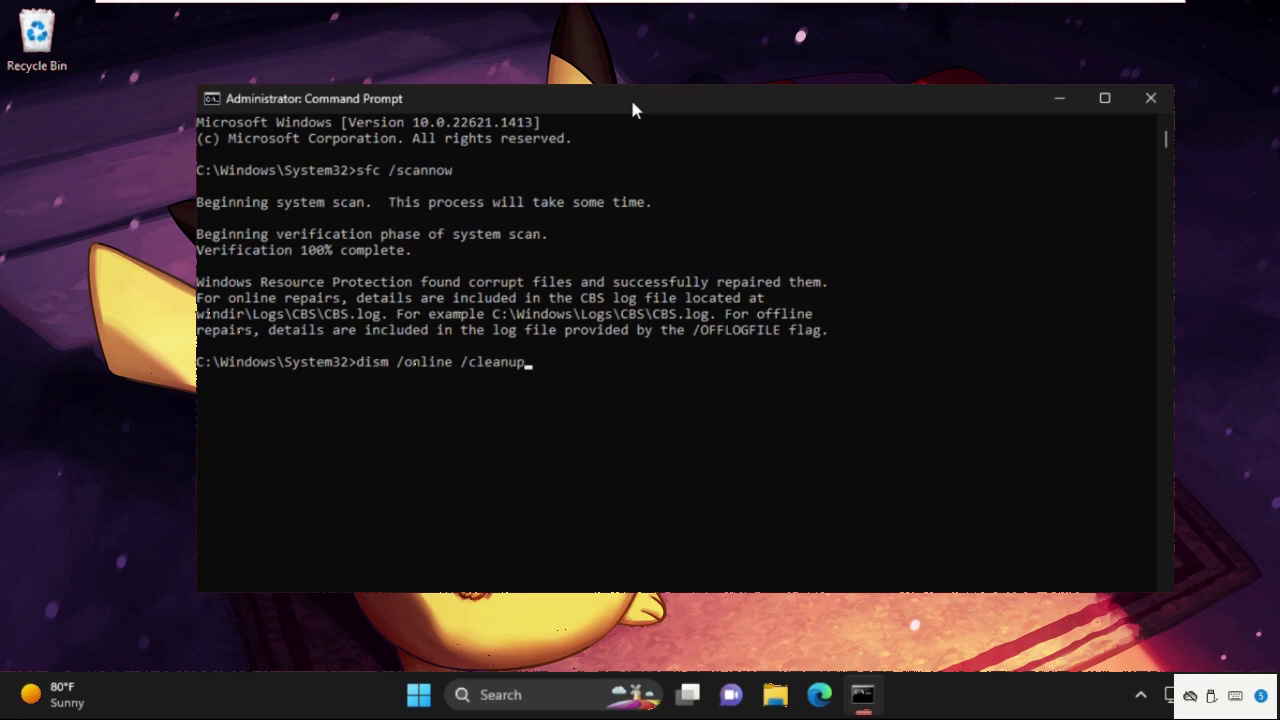
{"action": "type", "text": "-image /check"}
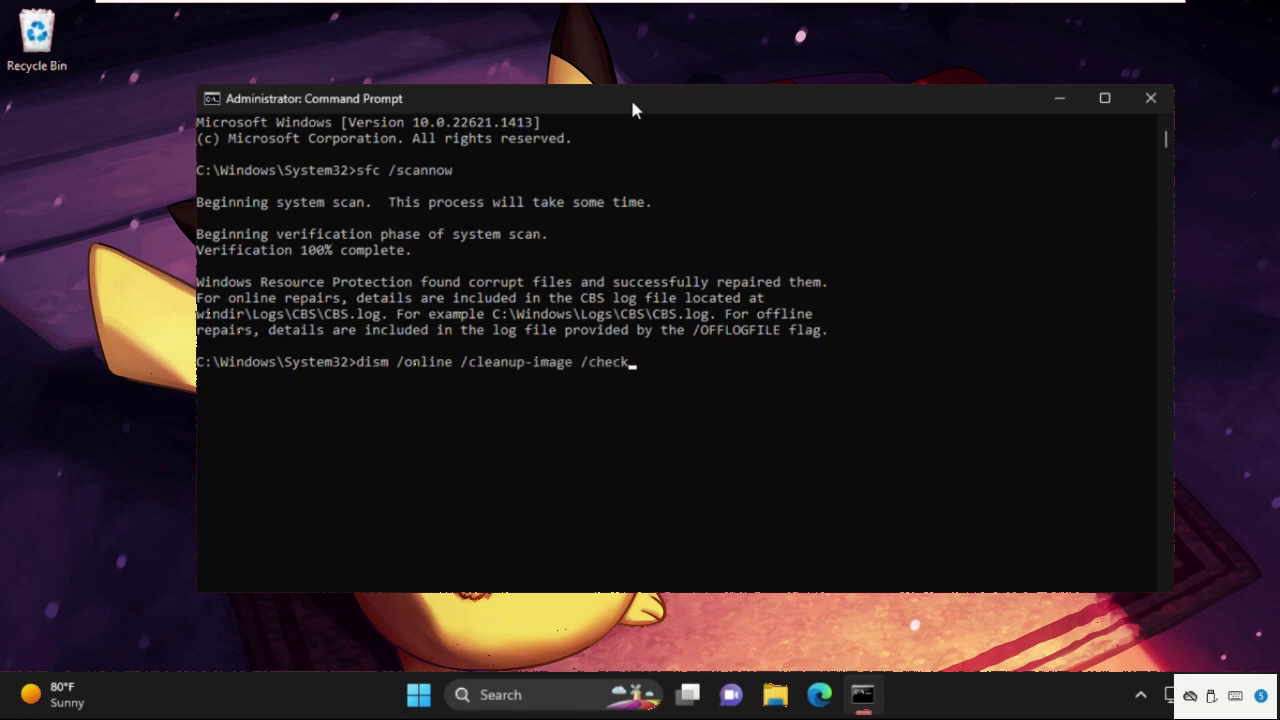
{"action": "type", "text": "health"}
{"action": "key", "text": "Return"}
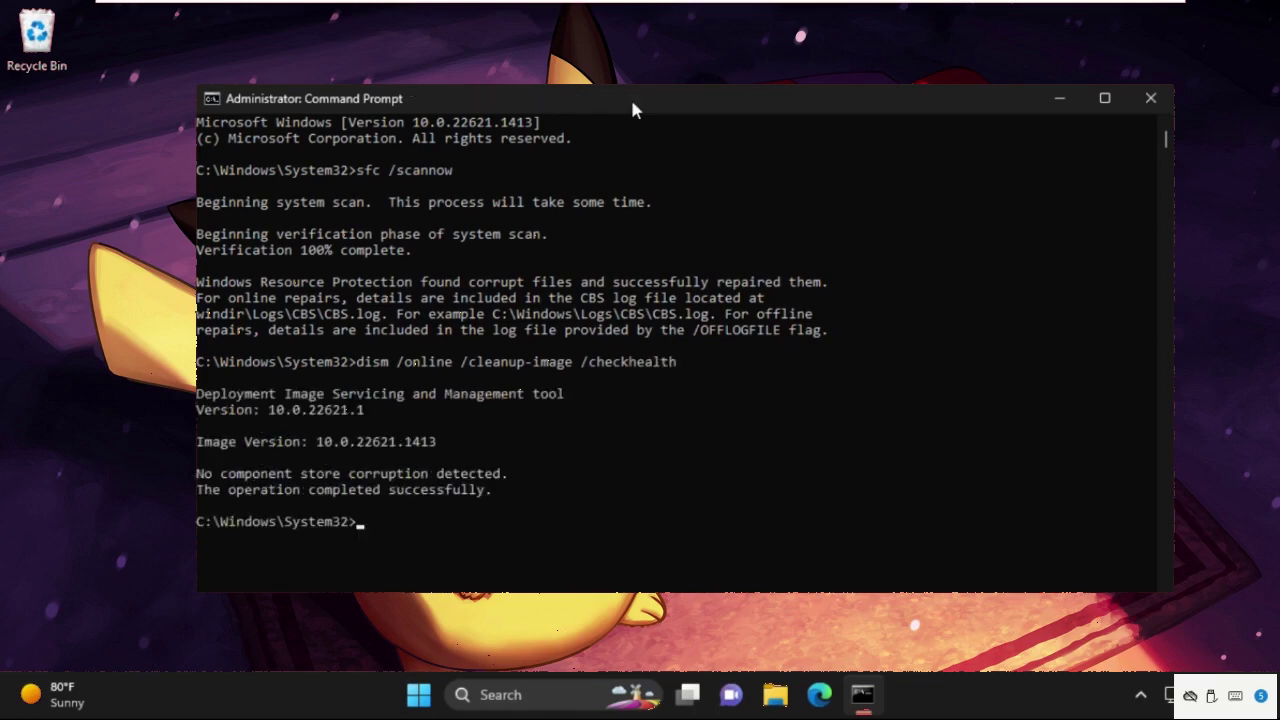
Repair the Windows image by running "dism /online /cleanup-image /restorehealth"
{"action": "scroll", "coordinate": [605, 352], "scroll_direction": "down", "scroll_amount": 5}
{"action": "scroll", "coordinate": [612, 358], "scroll_direction": "up", "scroll_amount": 1}
{"action": "type", "text": "dism /onlin"}
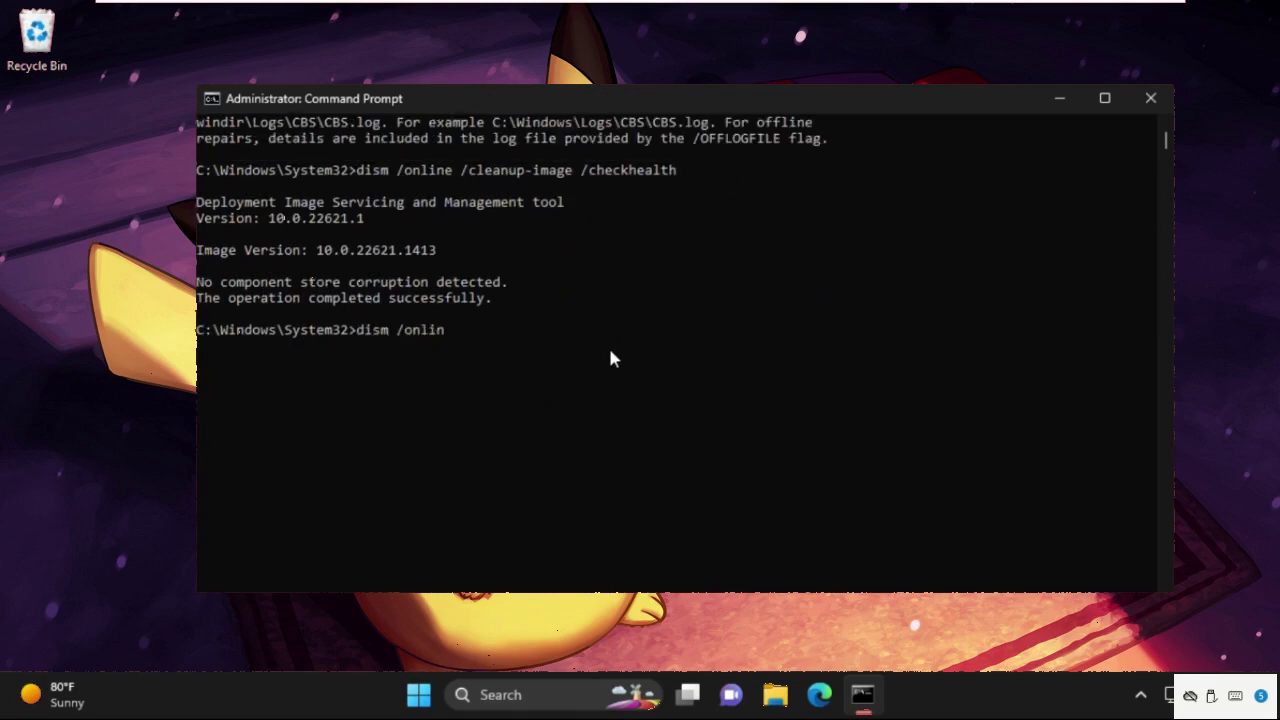
{"action": "type", "text": "e /cleanup-image /restor"}
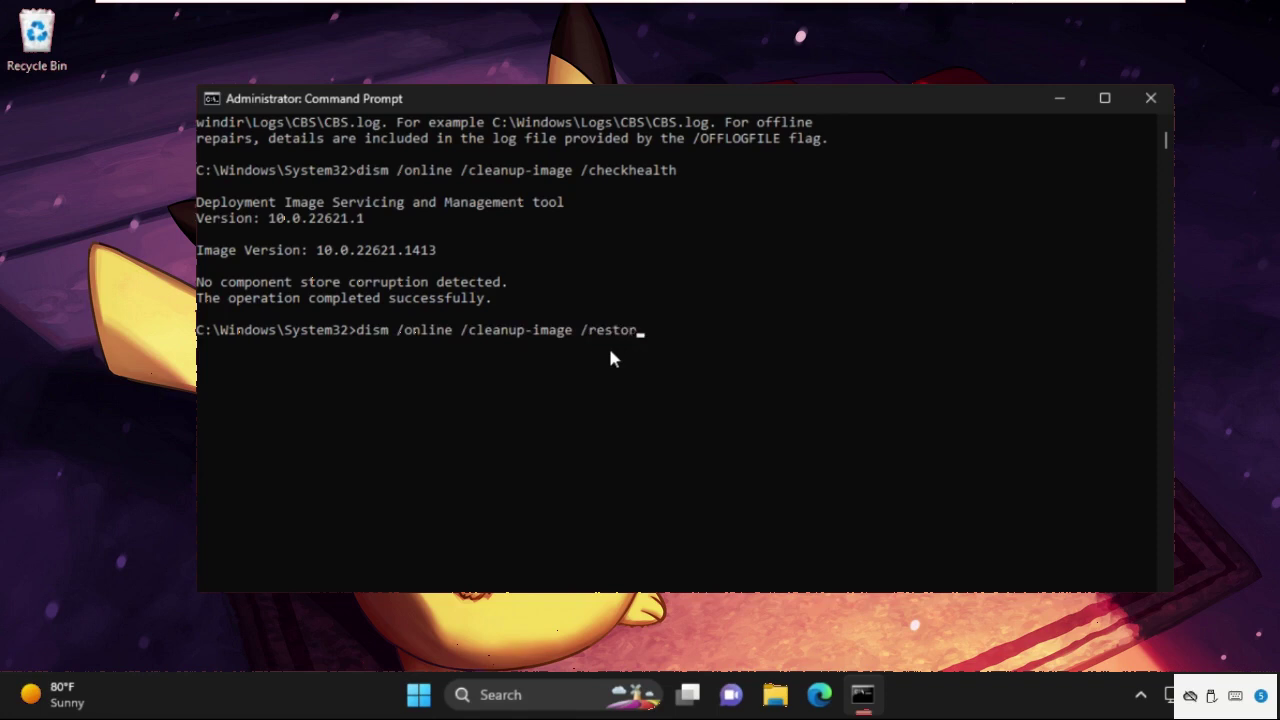
{"action": "type", "text": "ehealth"}
{"action": "key", "text": "Return"}
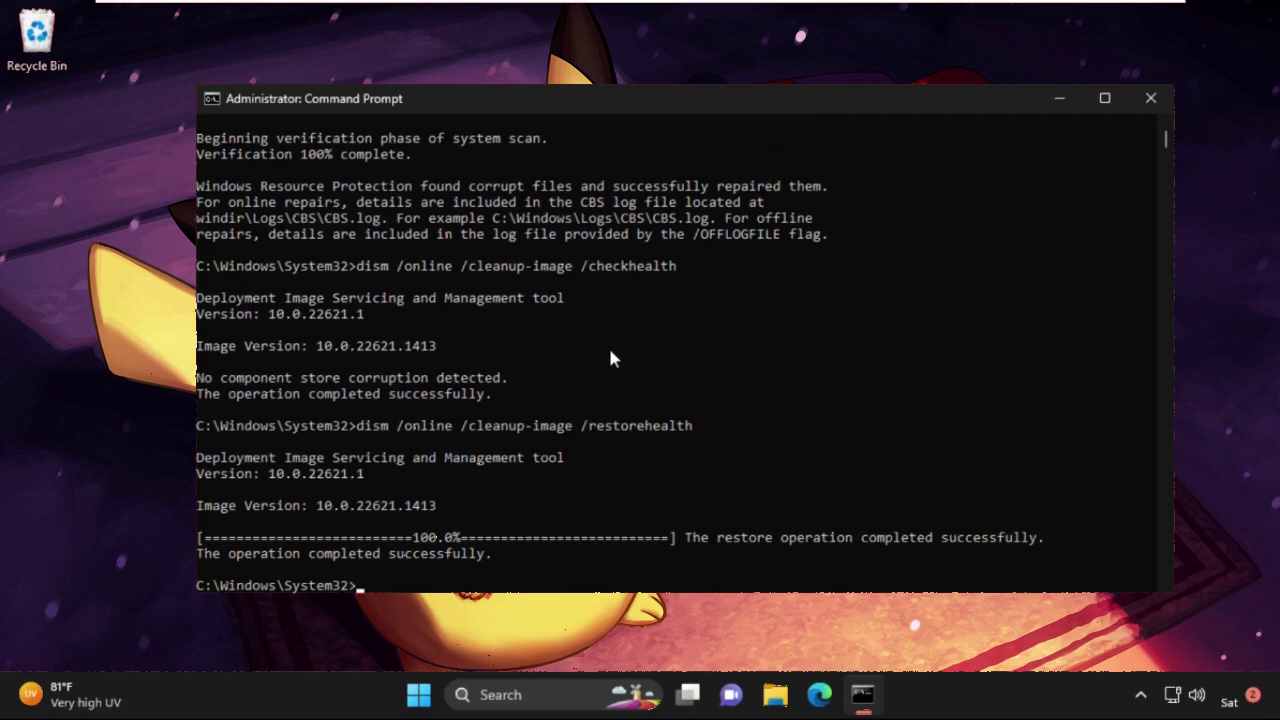
Scan the Windows image for corruption by running "dism /online /cleanup-image /scanhealth"
{"action": "scroll", "coordinate": [610, 352], "scroll_direction": "down", "scroll_amount": 7}
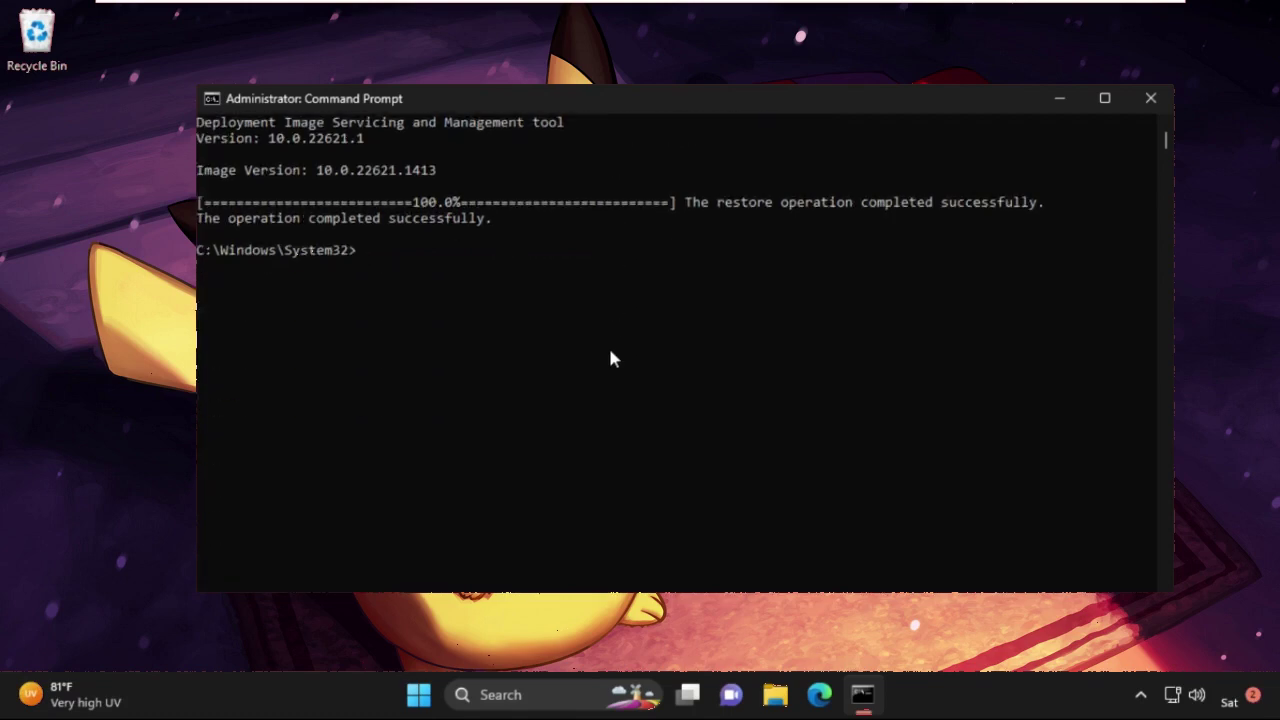
{"action": "type", "text": "ism /online /cleanup-image /res"}
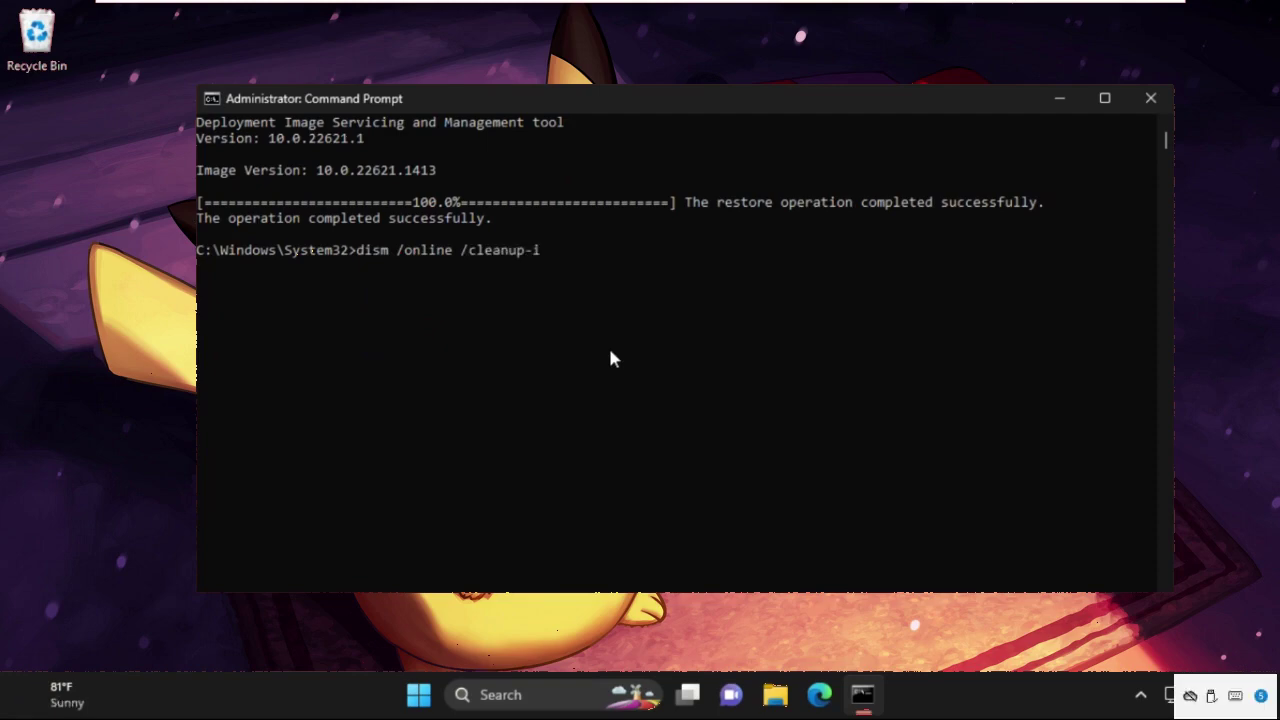
{"action": "key", "text": "BackSpace"}
{"action": "key", "text": "BackSpace"}
{"action": "key", "text": "BackSpace"}
{"action": "type", "text": "scanhealth"}
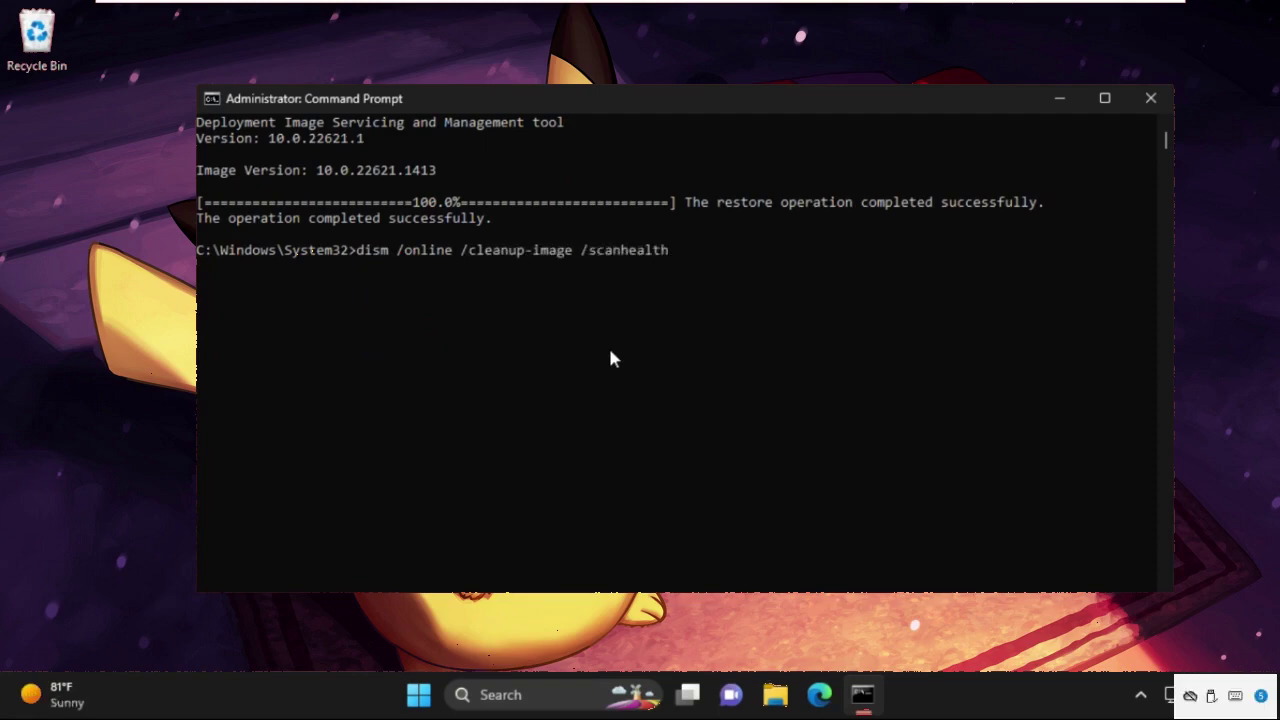
{"action": "key", "text": "Return"}
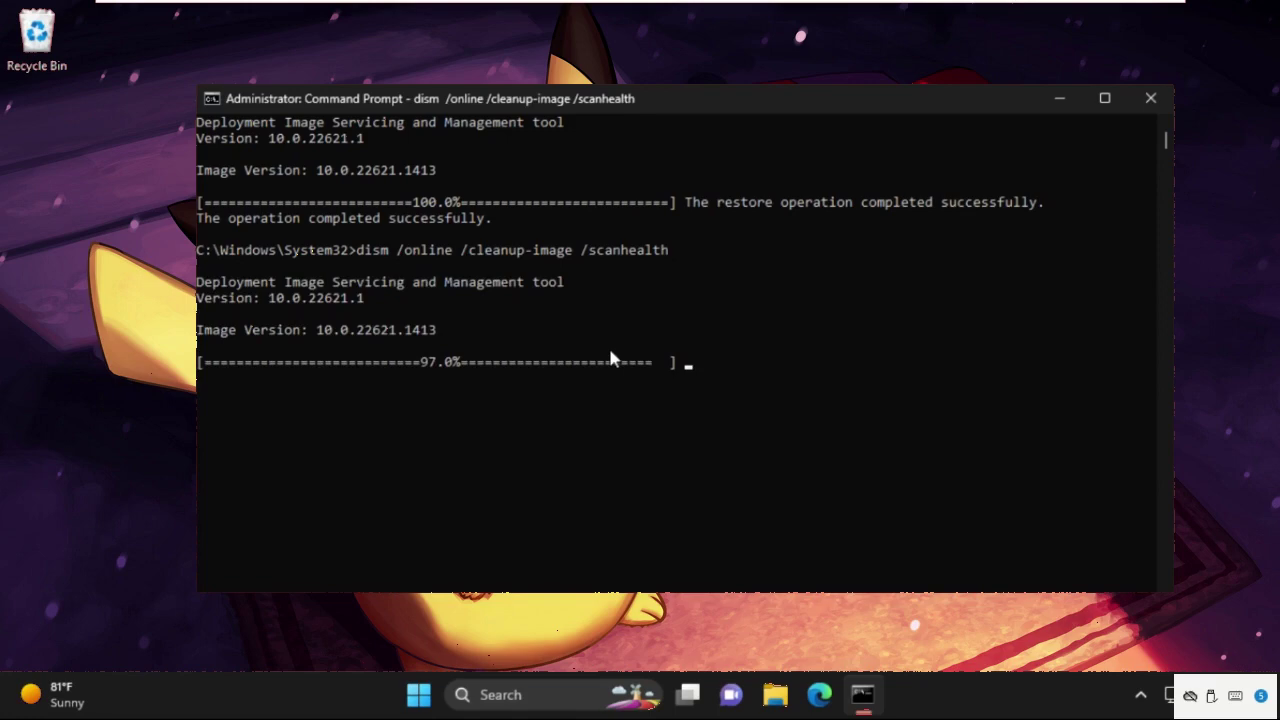
{"action": "scroll", "coordinate": [577, 495], "scroll_direction": "down", "scroll_amount": 7}
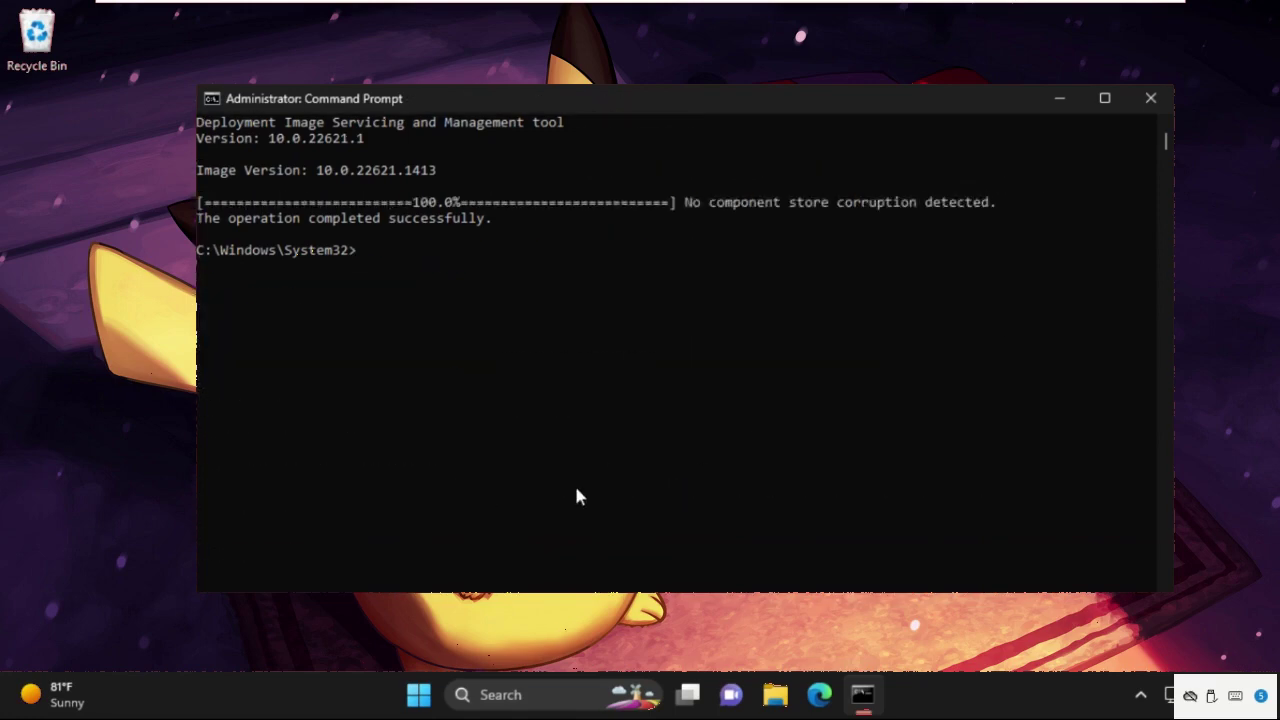